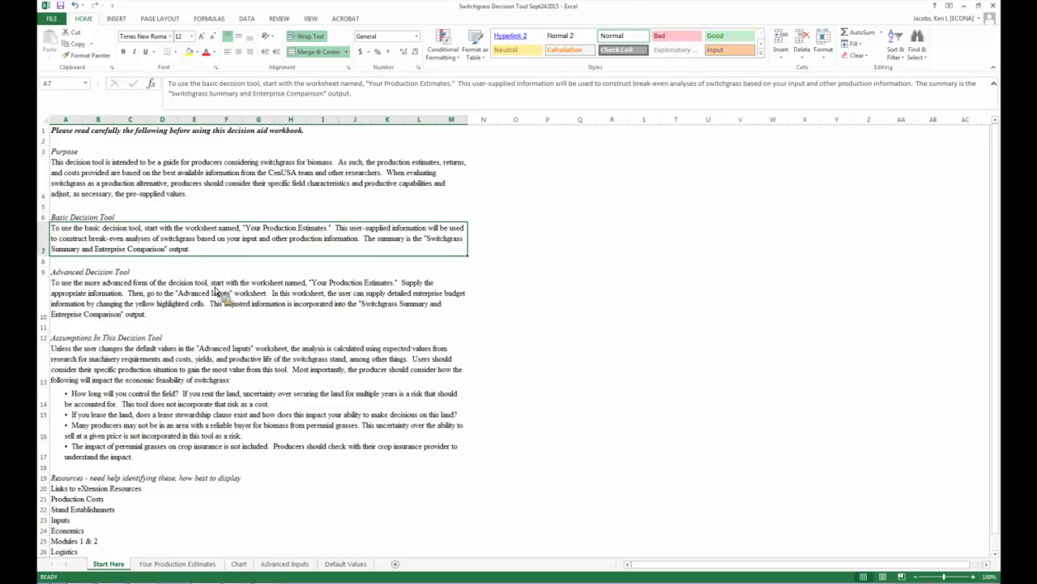
# Review the Advanced Decision Tool instructions and the assumptions section on the Start Here worksheet.
pyautogui.click(217, 293)
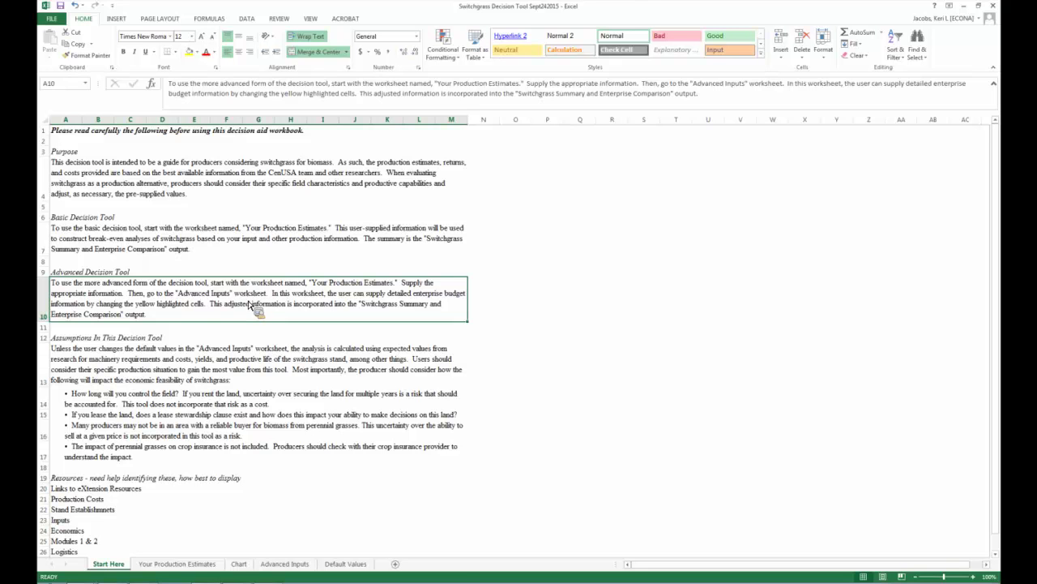
pyautogui.click(215, 373)
pyautogui.moveTo(215, 373); pyautogui.dragTo(273, 313)
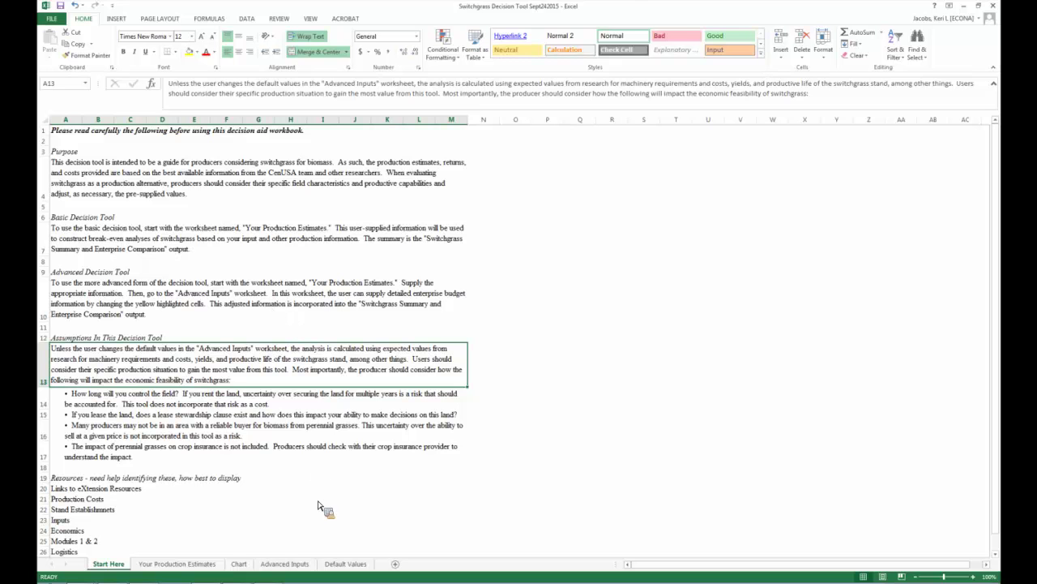
# Open the Your Production Estimates worksheet and highlight questions 1 to 3 on field control, acres and cropping history.
pyautogui.moveTo(216, 561); pyautogui.dragTo(194, 533)
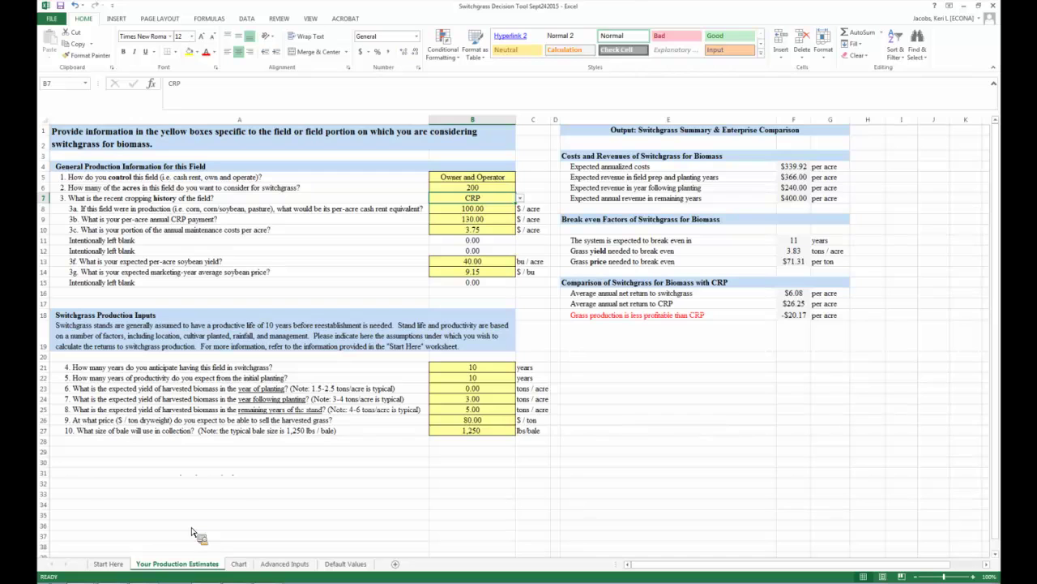
pyautogui.press('Up')
pyautogui.press('Up')
pyautogui.press('Left')
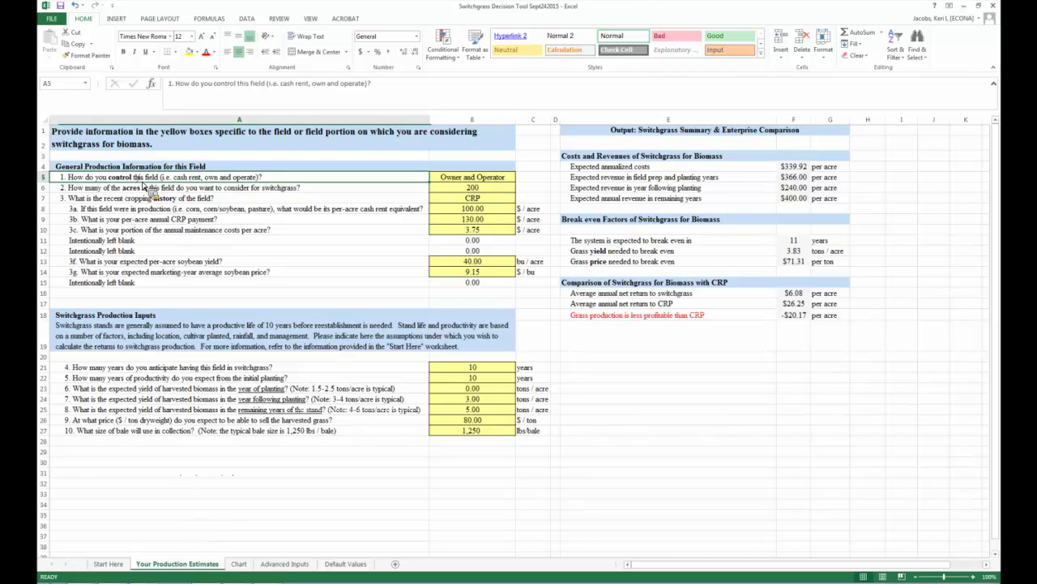
pyautogui.keyDown('shift'); pyautogui.click(144, 198); pyautogui.keyUp('shift')
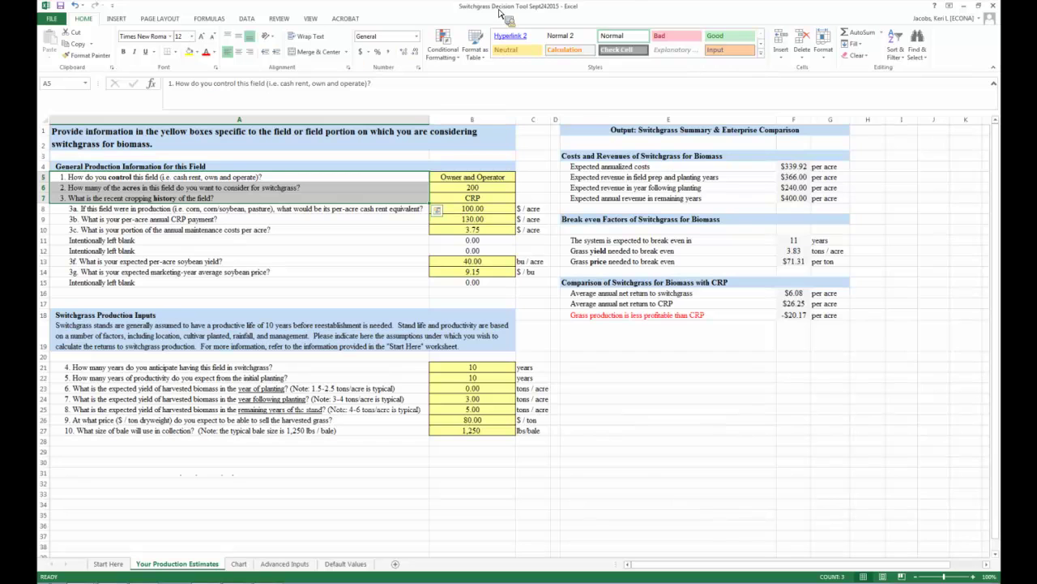
# Check the available answers for how the field is controlled, keeping Owner and Operator.
pyautogui.click(506, 179)
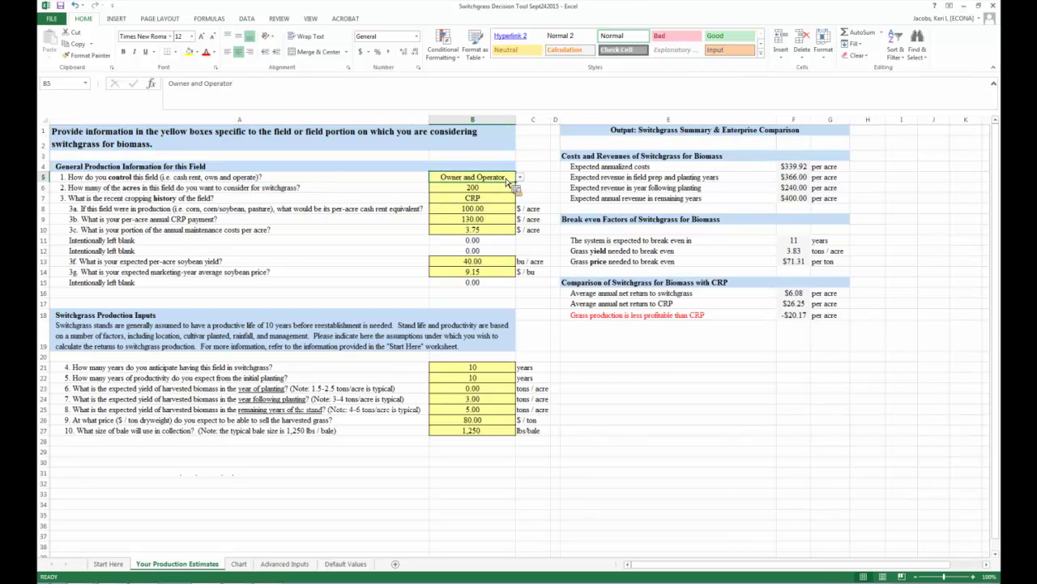
pyautogui.click(521, 177)
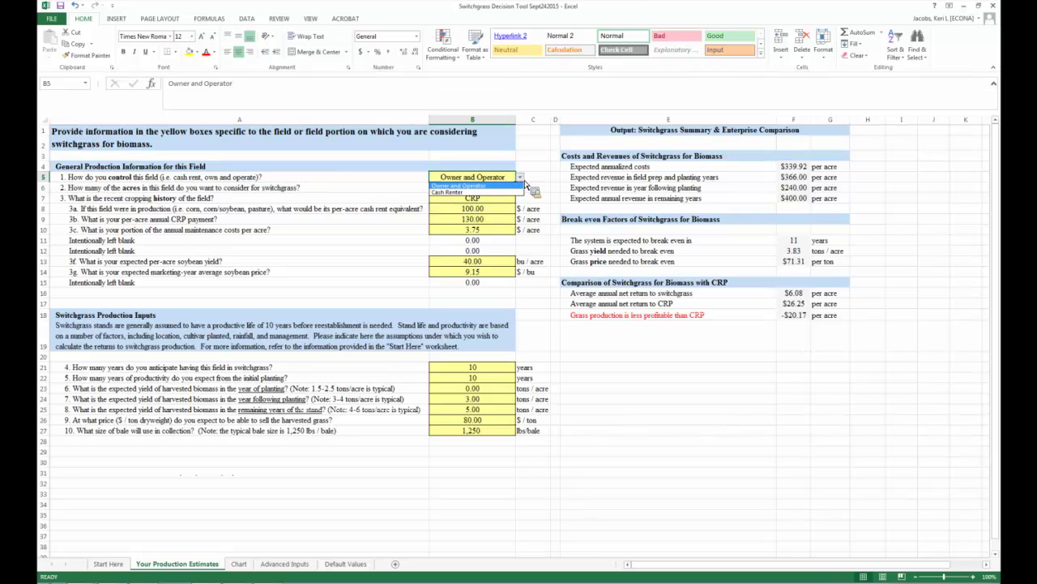
pyautogui.click(525, 185)
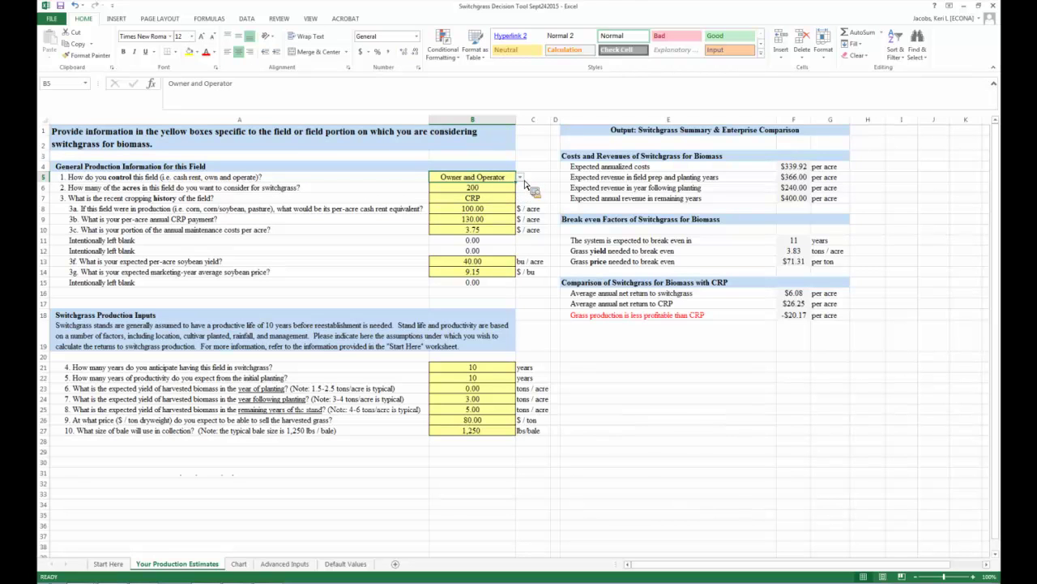
# Look at the acres entry and the cropping history choices for the field, keeping CRP selected.
pyautogui.click(513, 191)
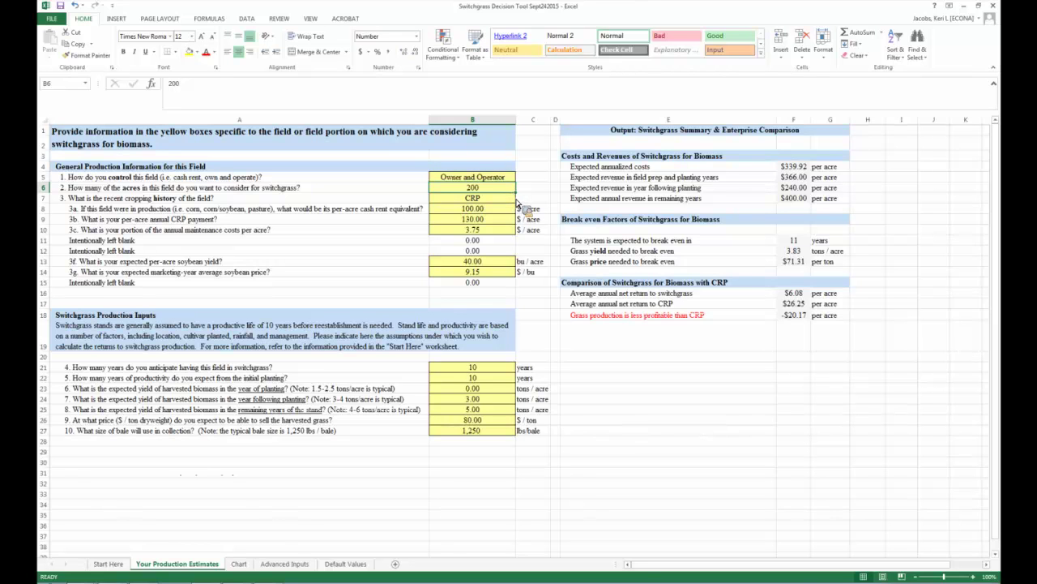
pyautogui.press('Down')
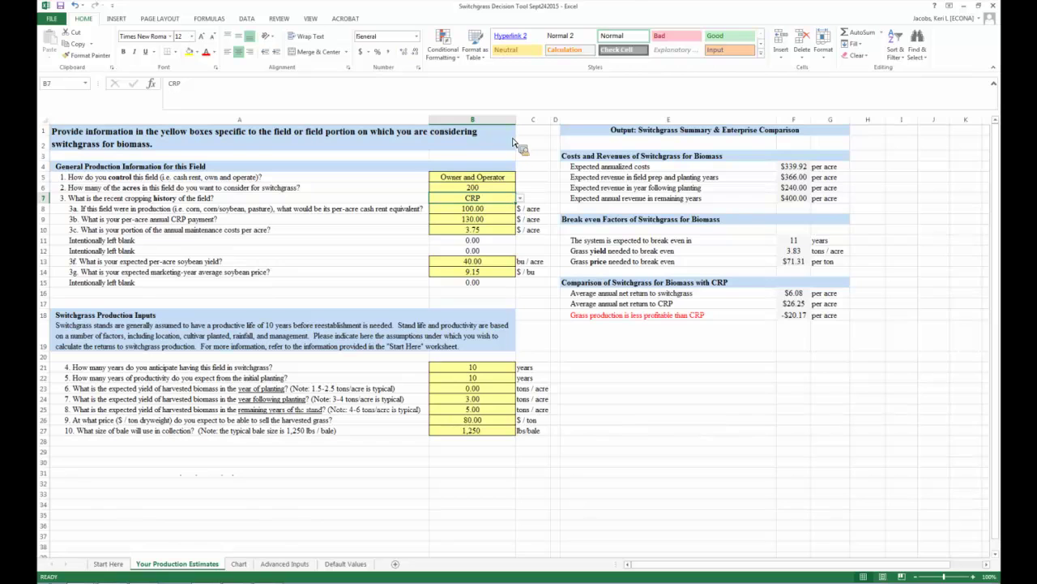
pyautogui.click(523, 201)
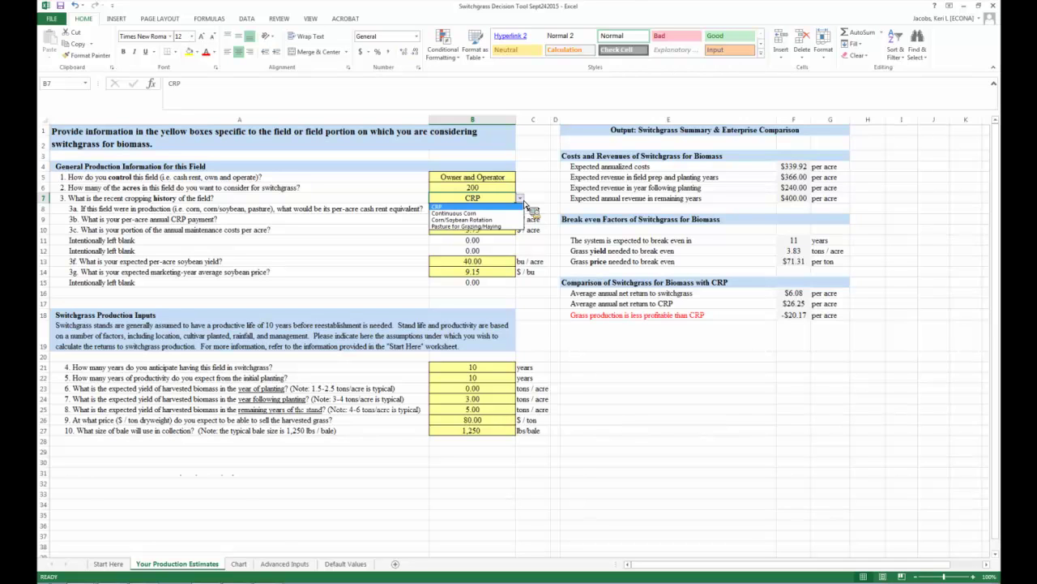
pyautogui.press('Down')
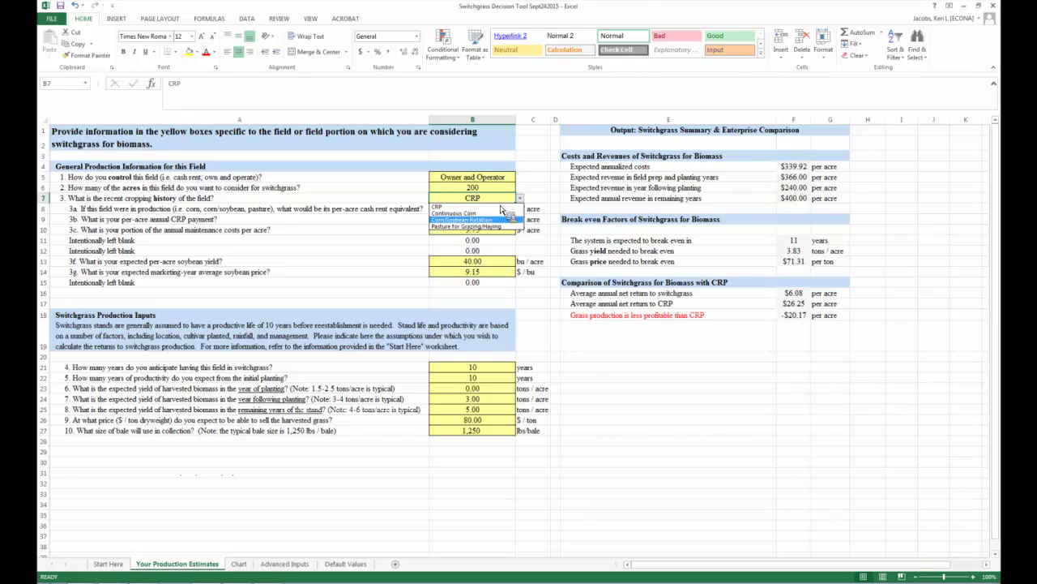
pyautogui.click(438, 206)
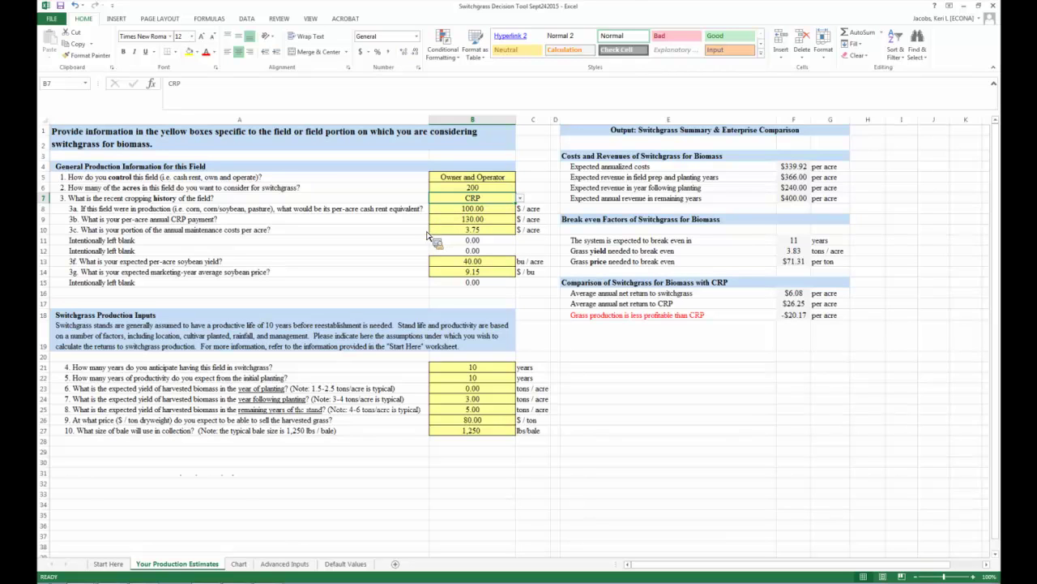
# Examine the follow-up questions 3a to 3g for CRP land, including cash rent equivalent, CRP payment, maintenance costs and soybean entries.
pyautogui.click(401, 212)
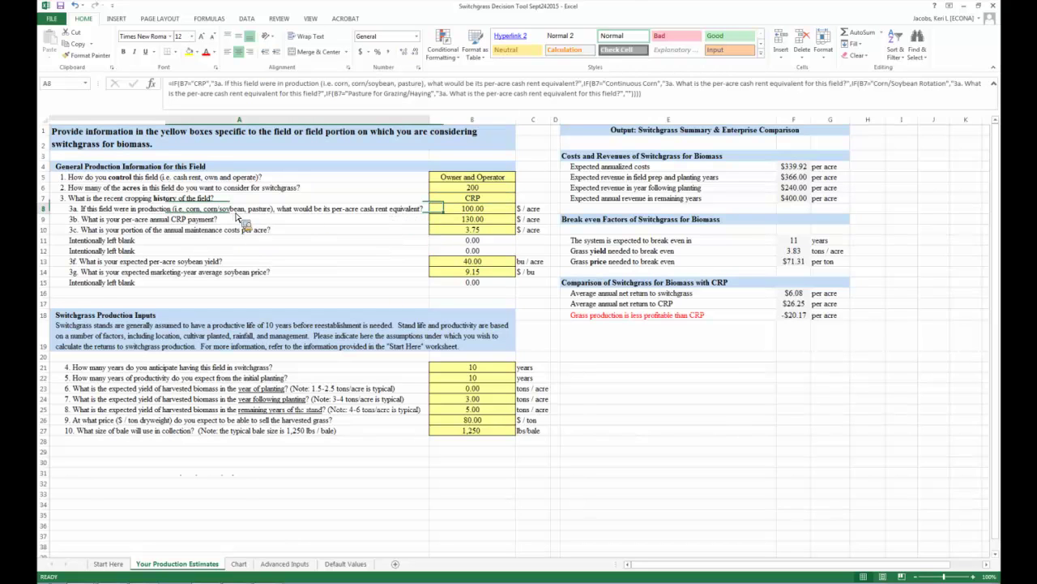
pyautogui.moveTo(238, 212)
pyautogui.mouseDown()
pyautogui.moveTo(247, 265)
pyautogui.moveTo(268, 285)
pyautogui.mouseUp()
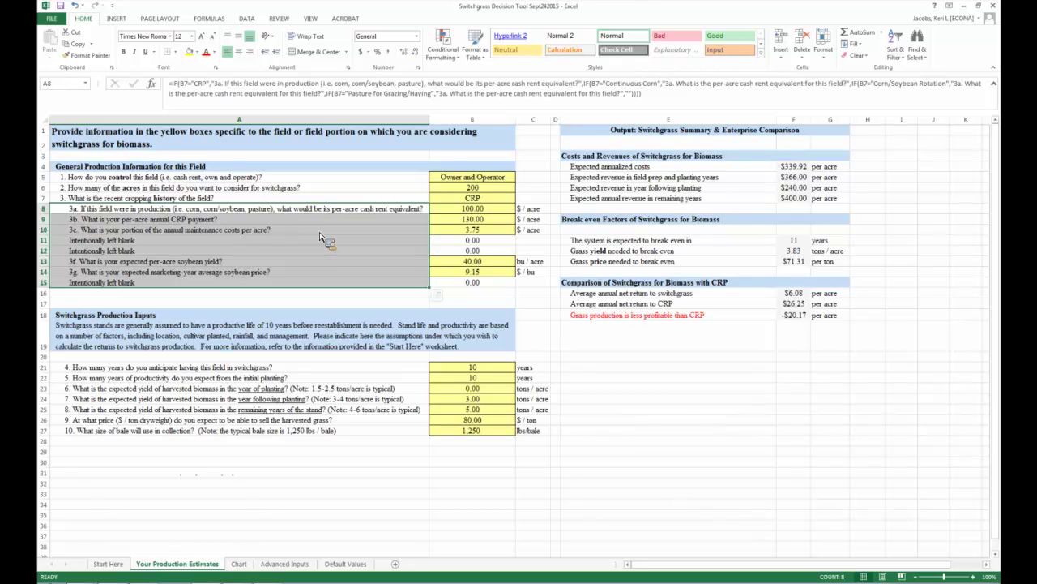
pyautogui.click(483, 204)
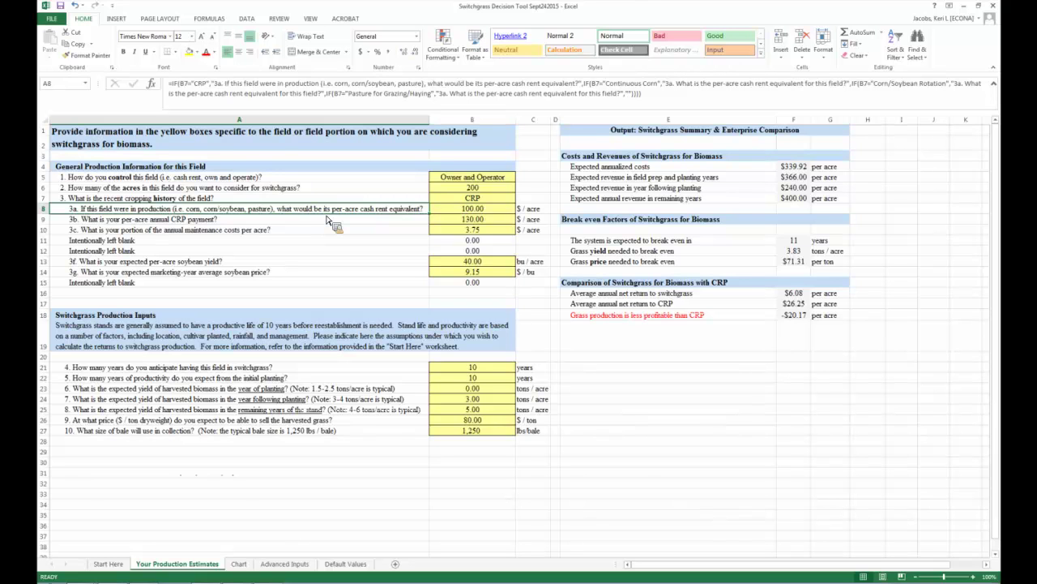
pyautogui.click(328, 219)
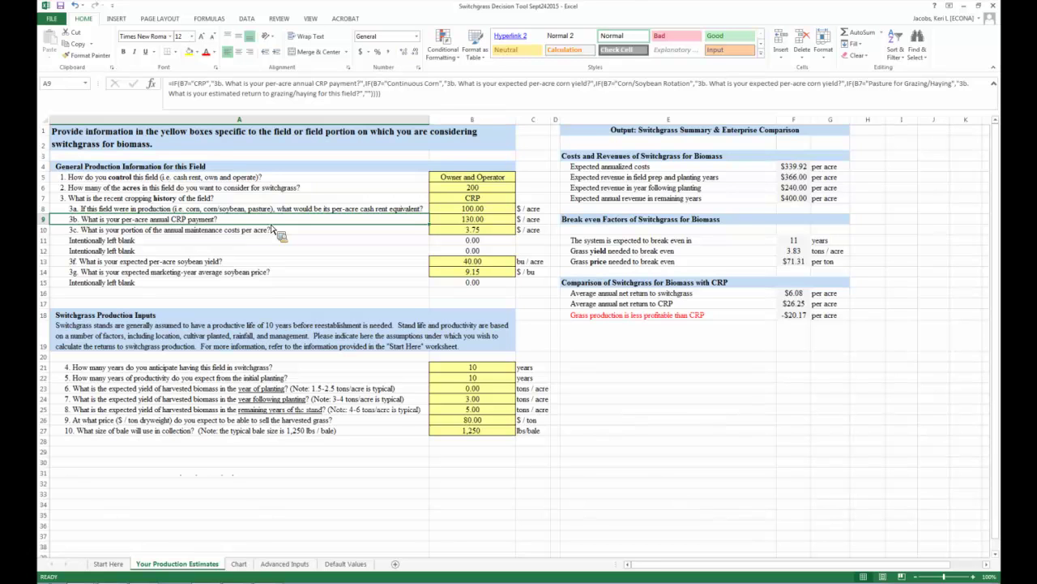
pyautogui.click(272, 230)
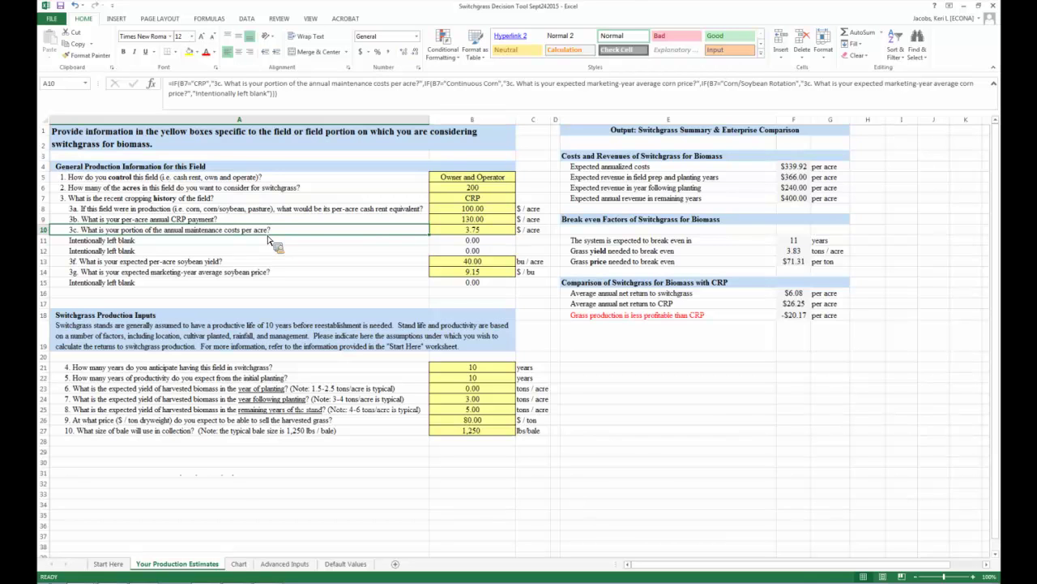
pyautogui.click(262, 261)
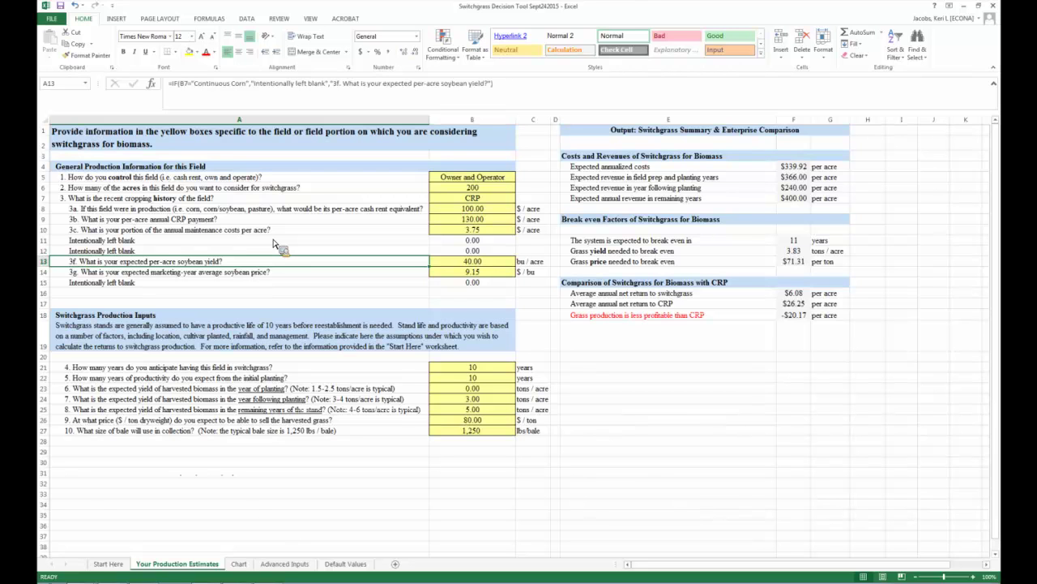
pyautogui.press('Down')
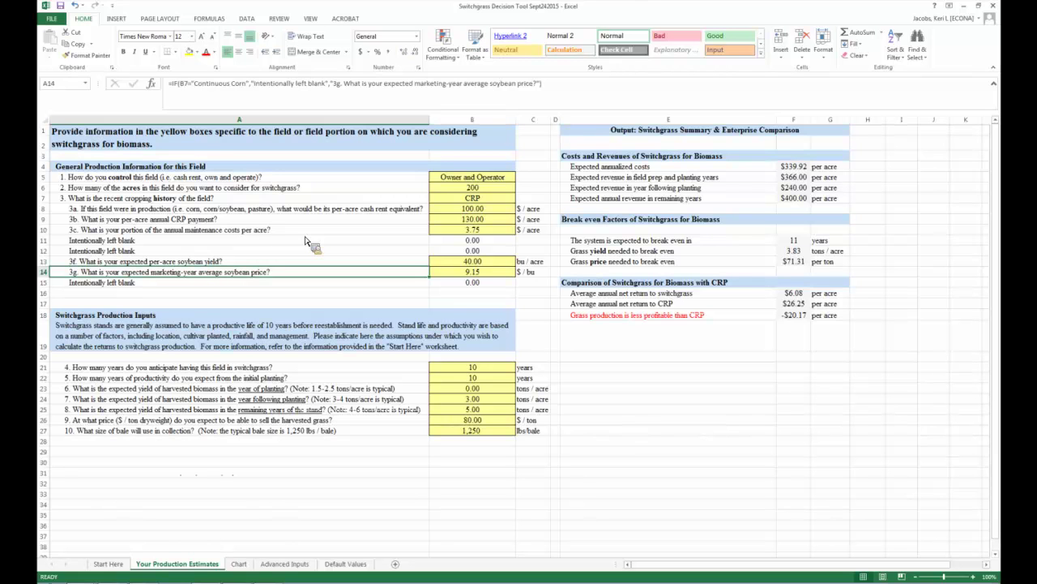
pyautogui.press('Tab')
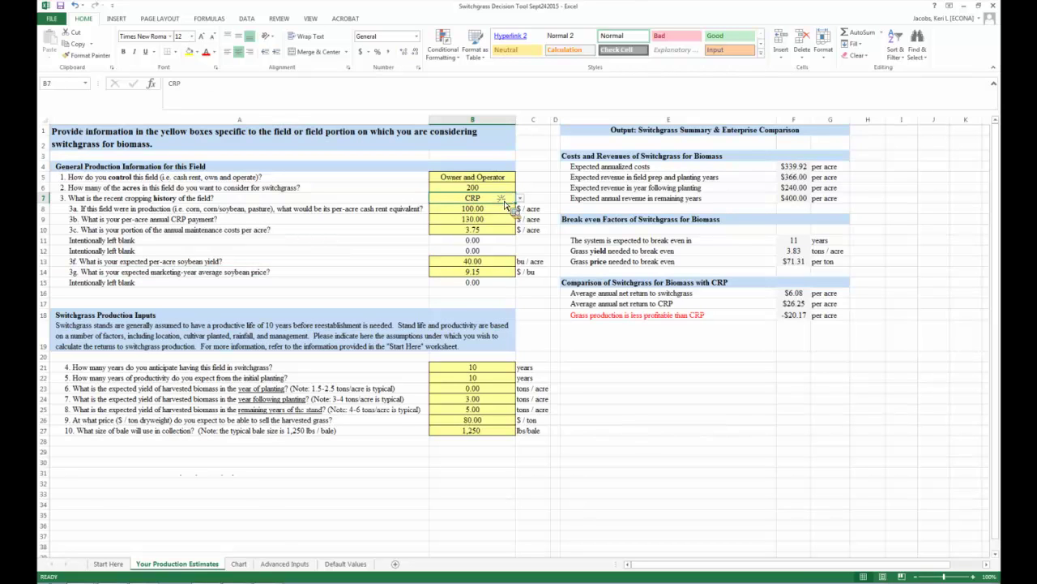
# Try Corn/Soybean Rotation as the field's recent cropping history and switch it to Continuous Corn.
pyautogui.click(520, 199)
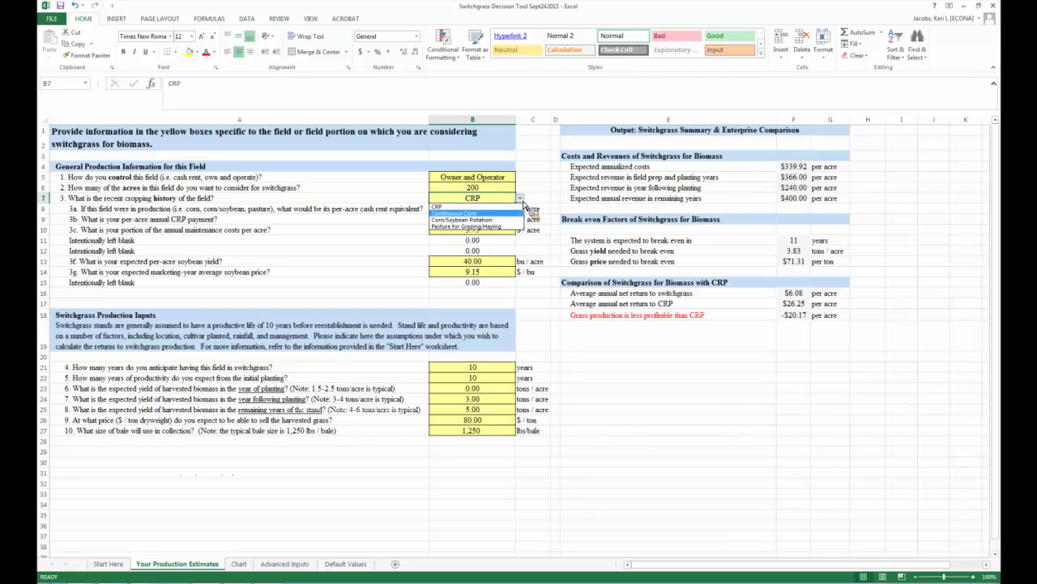
pyautogui.click(486, 220)
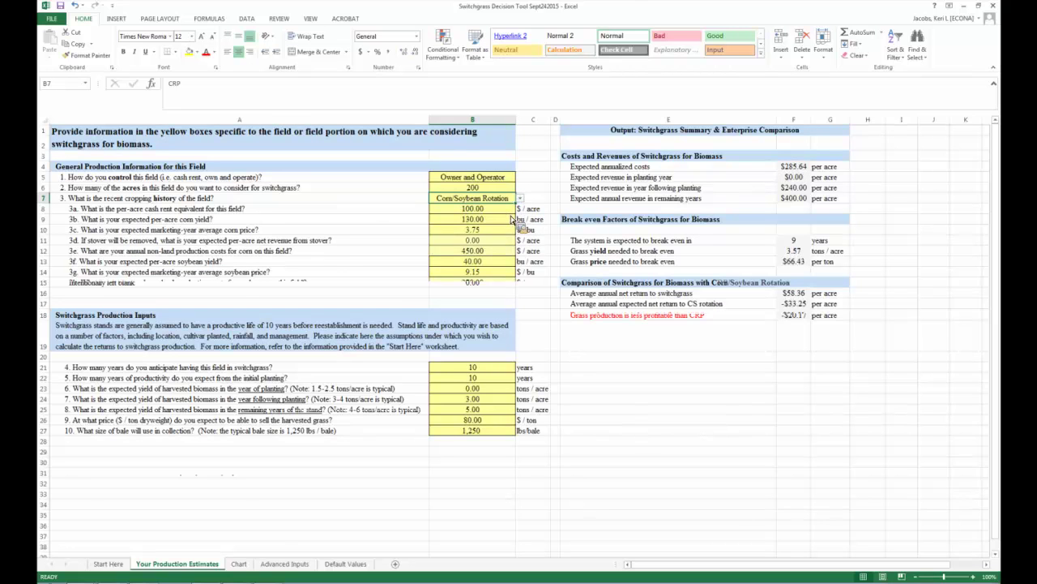
pyautogui.click(519, 197)
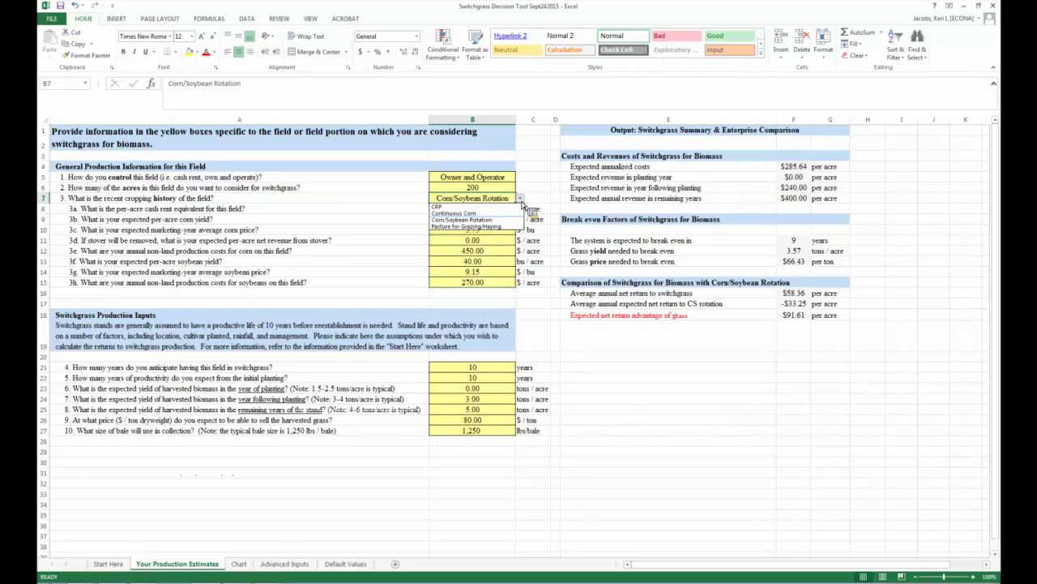
pyautogui.click(512, 219)
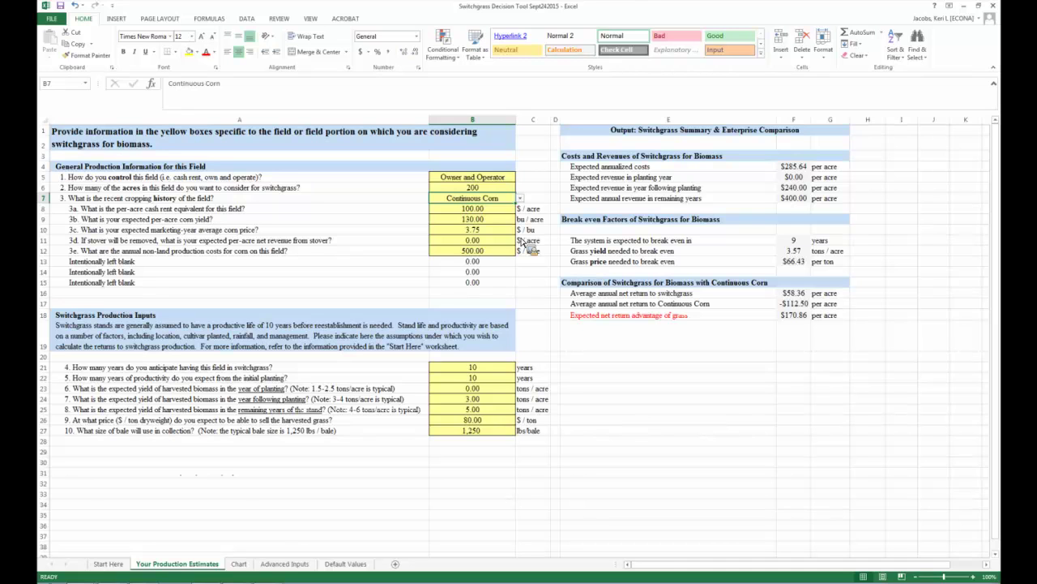
# Review questions 3a to 3e for continuous corn, covering cash rent, yield, price, stover revenue and non-land production costs.
pyautogui.press('Left')
pyautogui.press('Down')
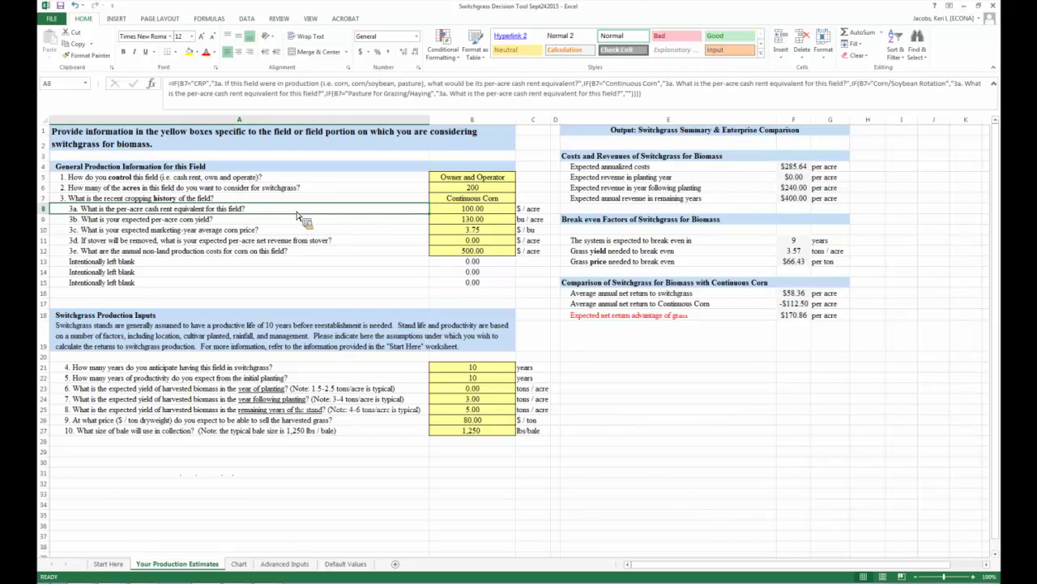
pyautogui.click(298, 221)
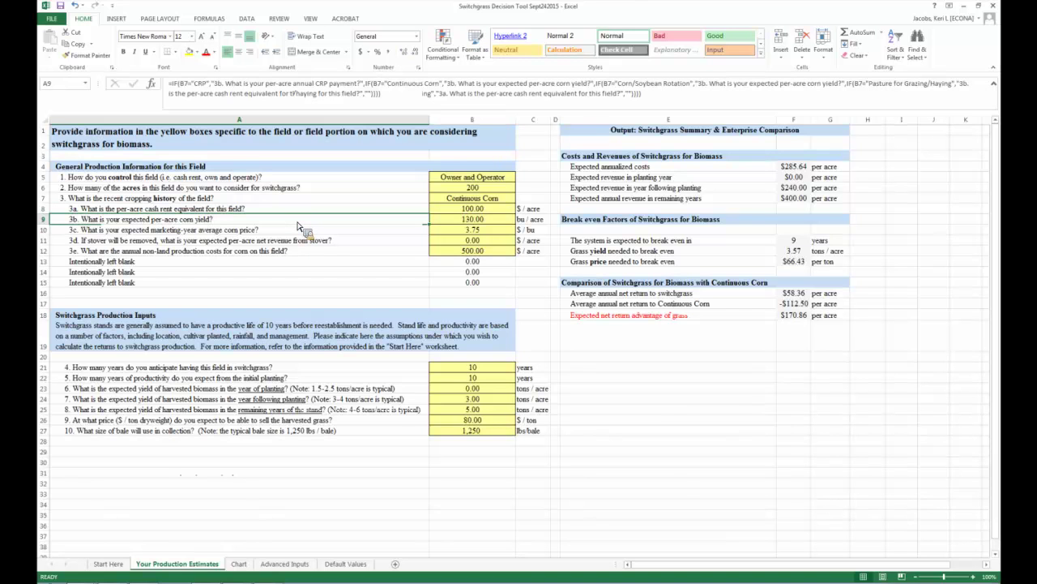
pyautogui.click(298, 228)
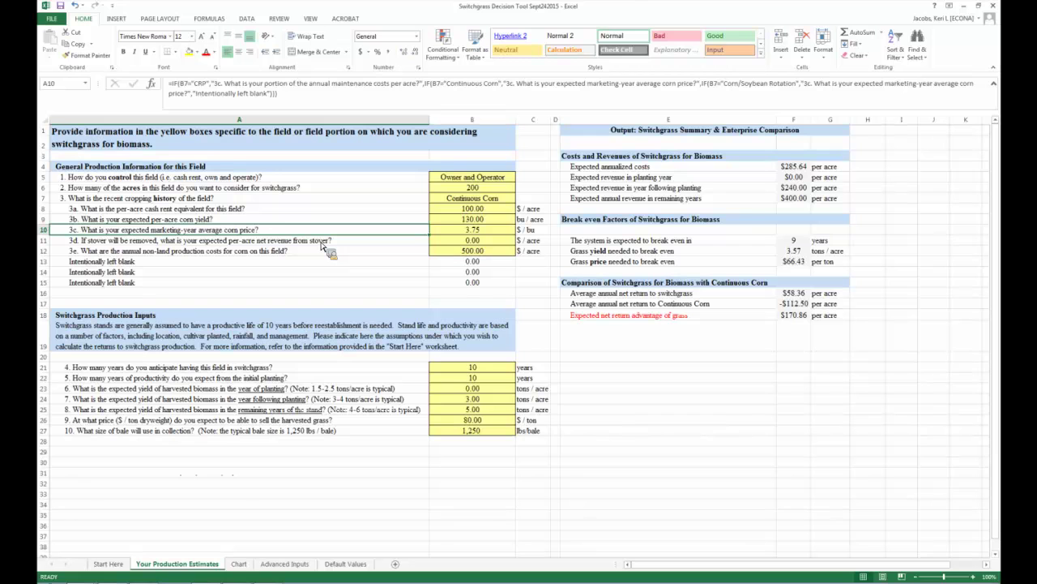
pyautogui.click(323, 243)
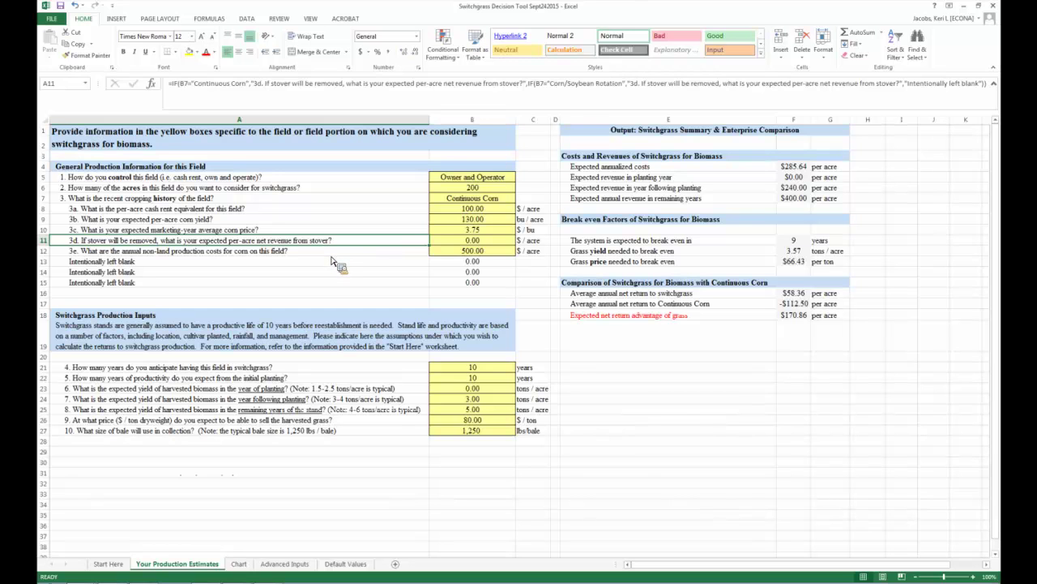
pyautogui.press('Down')
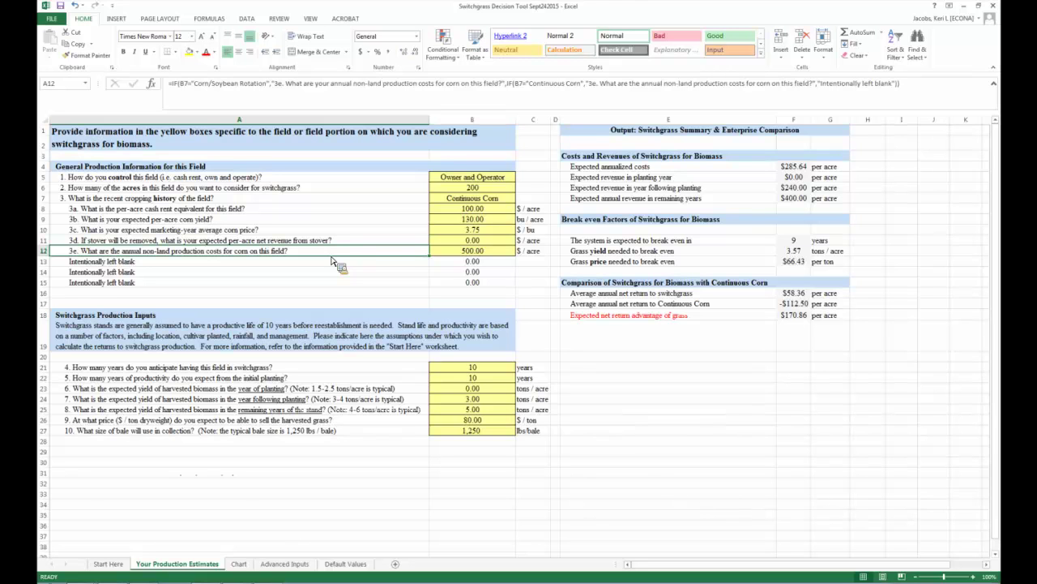
# Set the field's recent cropping history to Corn/Soybean Rotation.
pyautogui.press('Right')
pyautogui.press('Up')
pyautogui.press('Up')
pyautogui.press('Up')
pyautogui.press('Up')
pyautogui.press('Up')
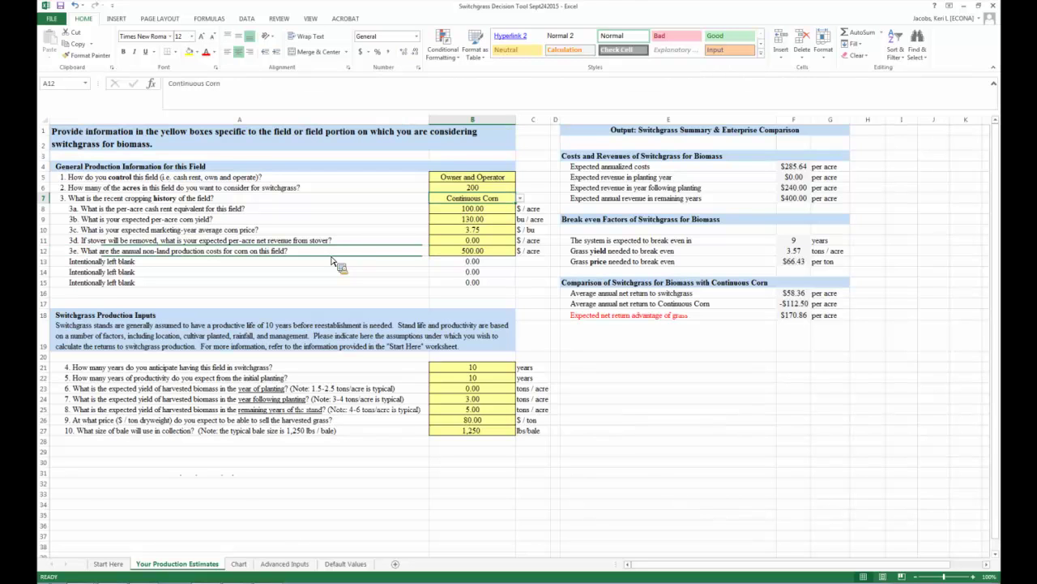
pyautogui.click(520, 199)
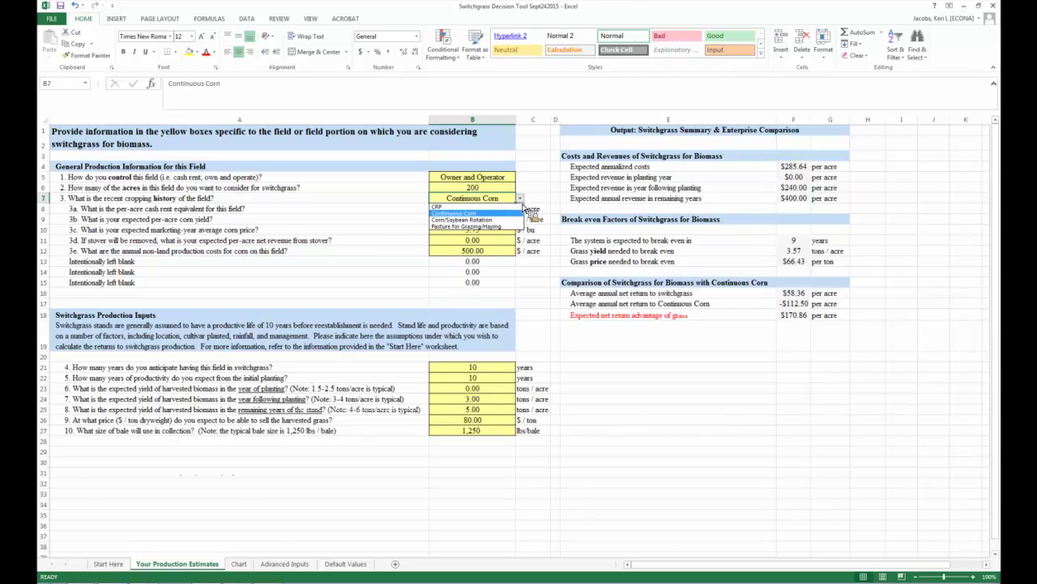
pyautogui.click(516, 220)
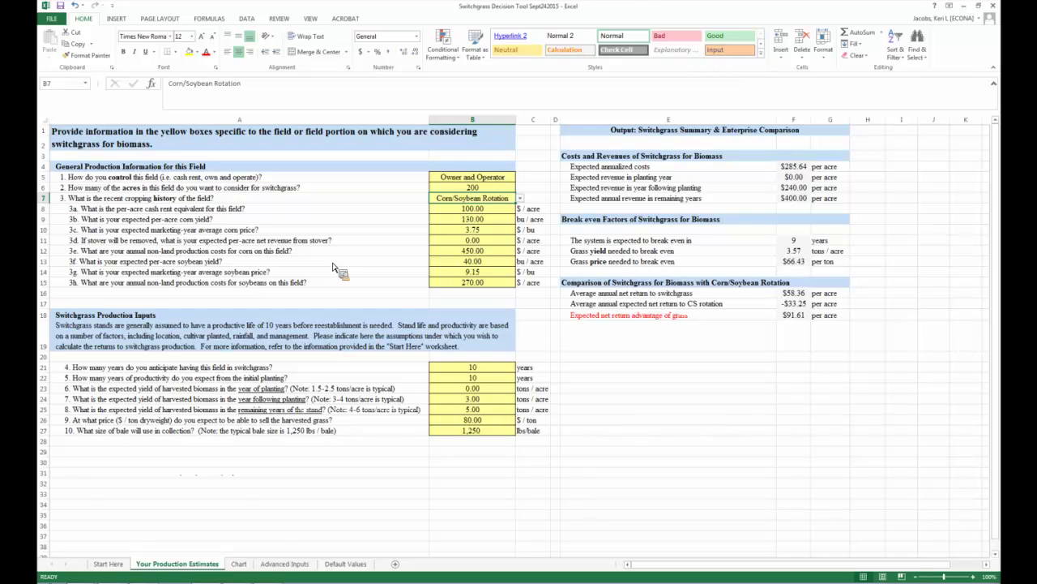
# Set the field's recent cropping history to Pasture for Grazing/Haying.
pyautogui.hotkey('alt', 'Down')
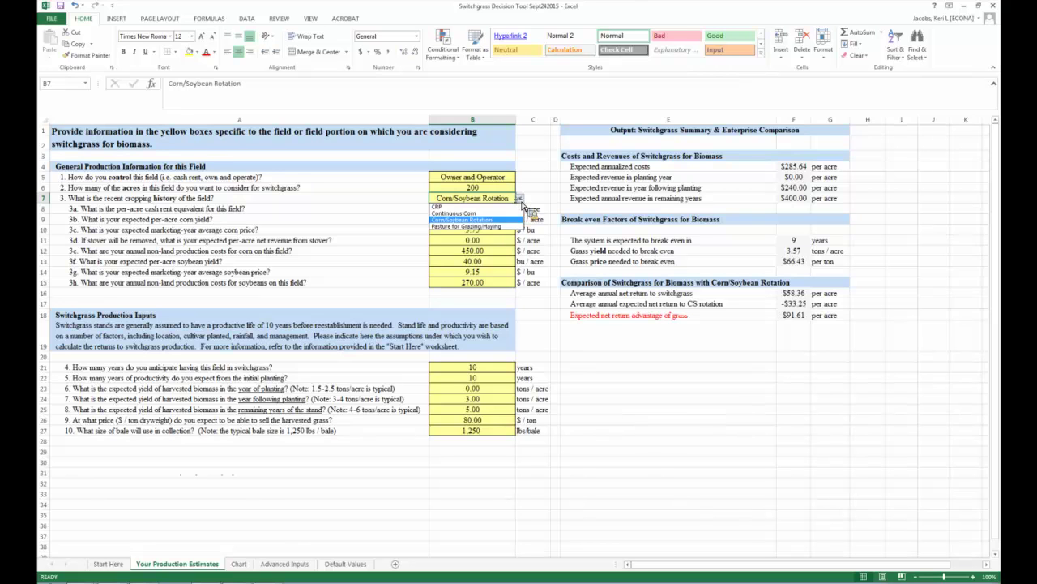
pyautogui.press('Down')
pyautogui.press('Return')
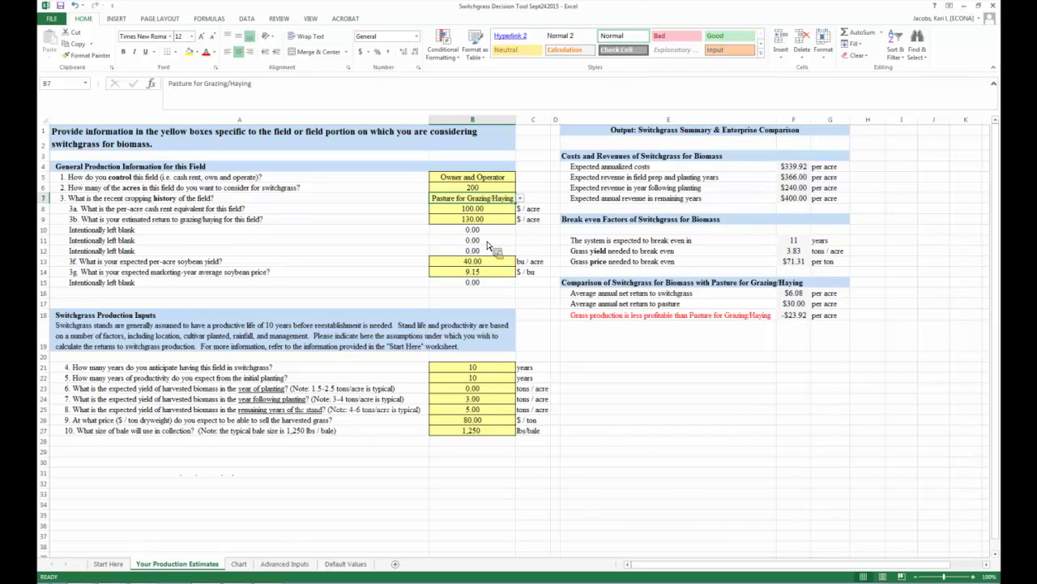
# Review questions 3a and 3b for pasture, covering the per-acre cash rent equivalent and the estimated return to grazing/haying.
pyautogui.press('Down')
pyautogui.press('Left')
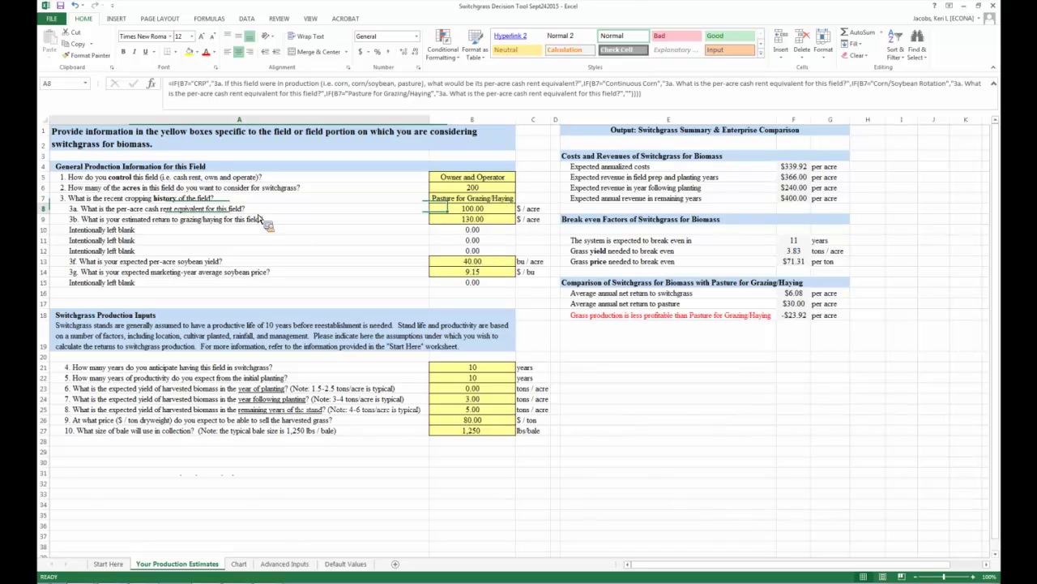
pyautogui.press('Down')
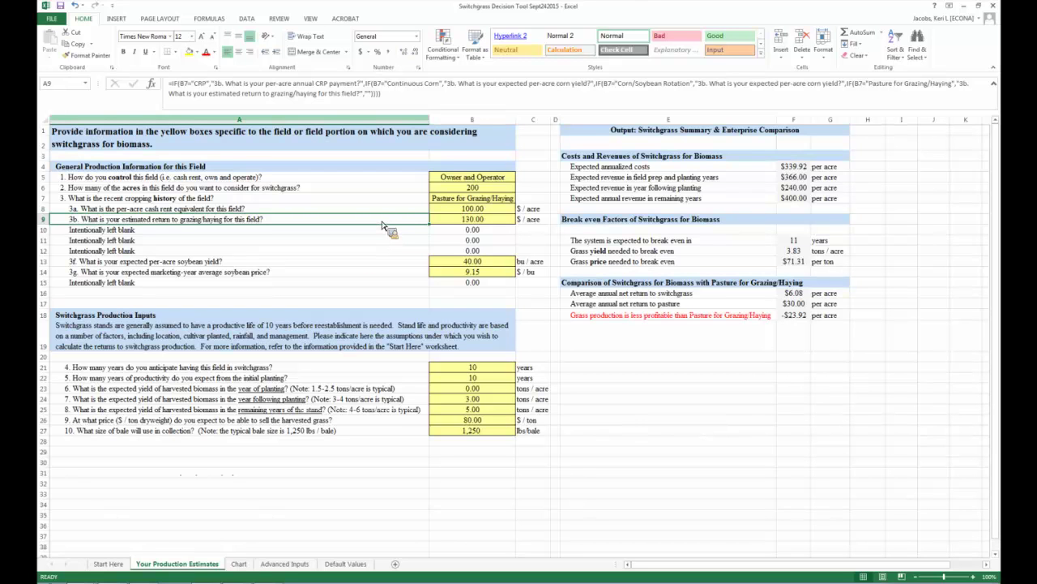
# Review the stand-life note and switchgrass questions 4 to 10, covering years in grass, productive years, yields, selling price and bale size.
pyautogui.click(253, 338)
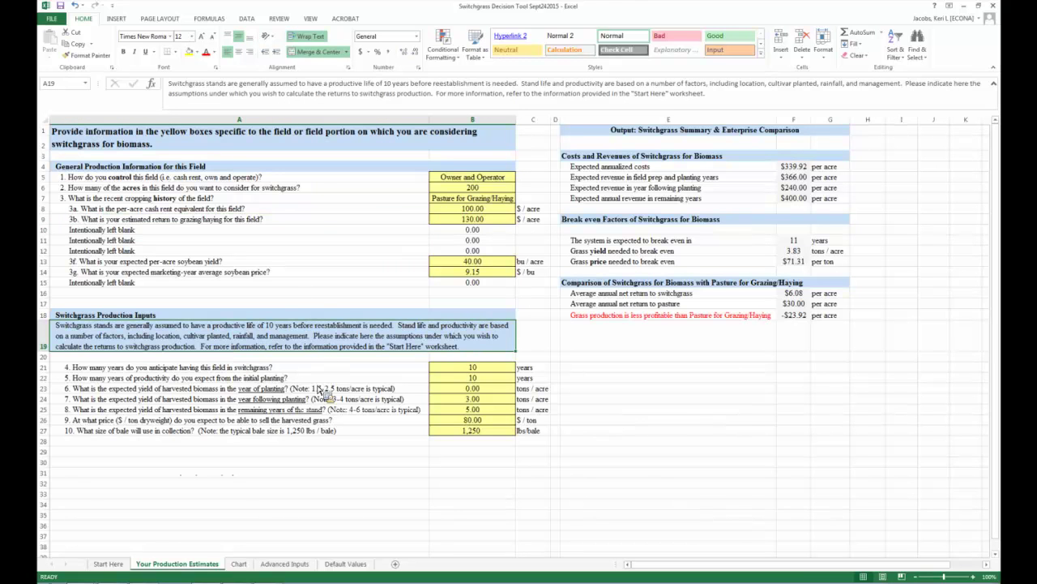
pyautogui.press('Down')
pyautogui.press('Down')
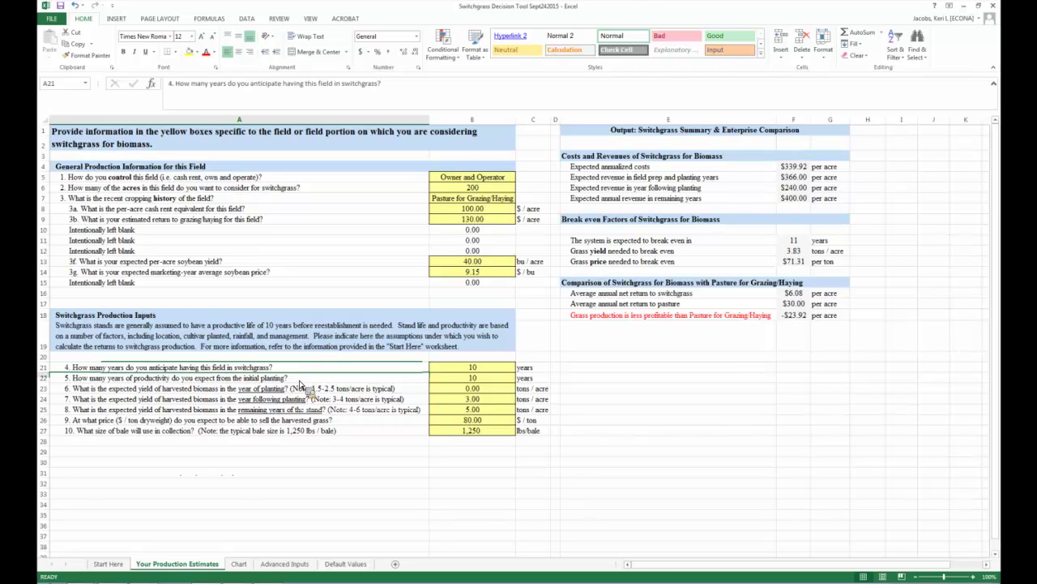
pyautogui.press('Down')
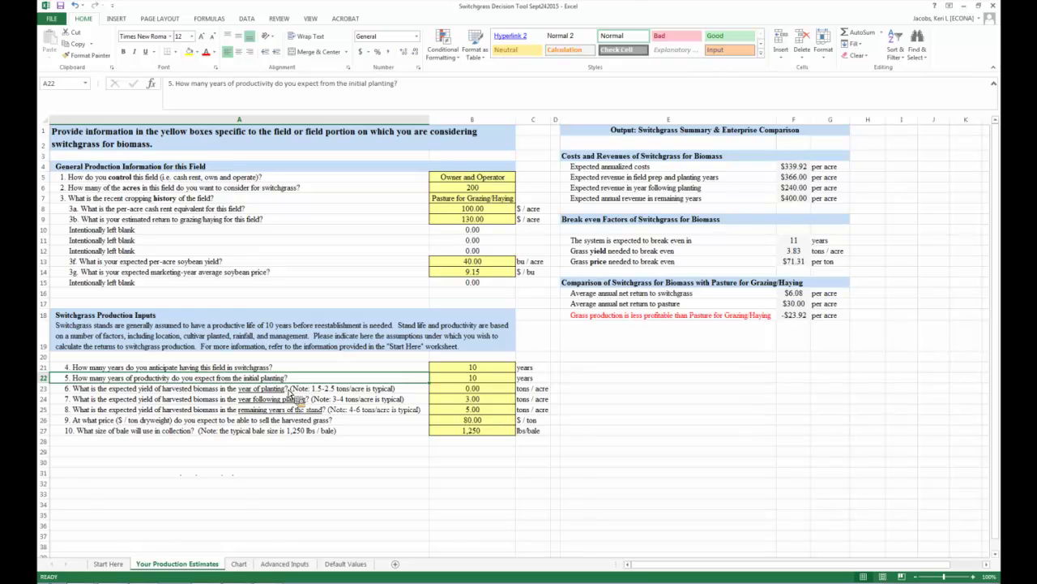
pyautogui.click(309, 390)
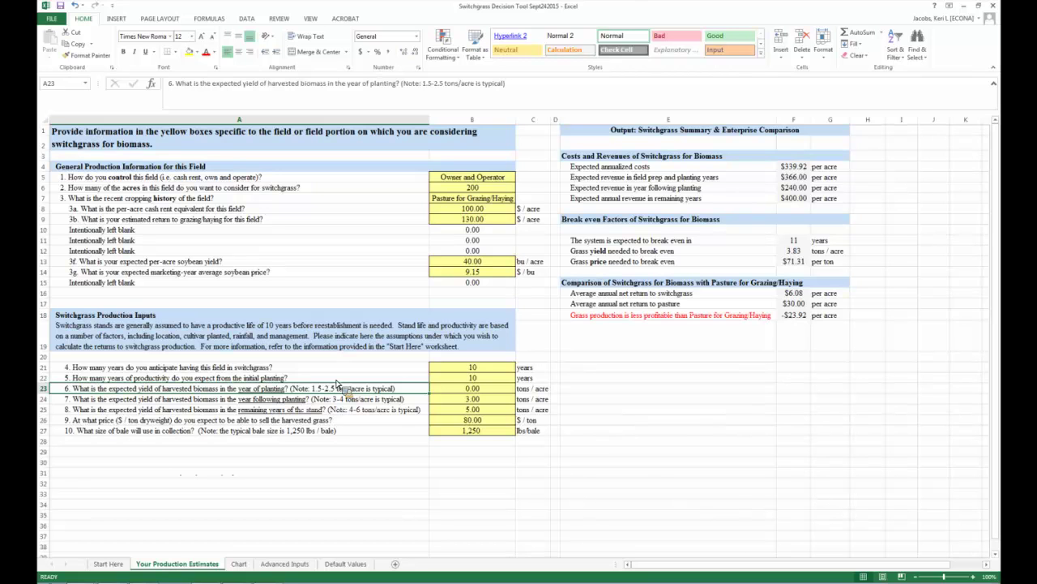
pyautogui.click(289, 400)
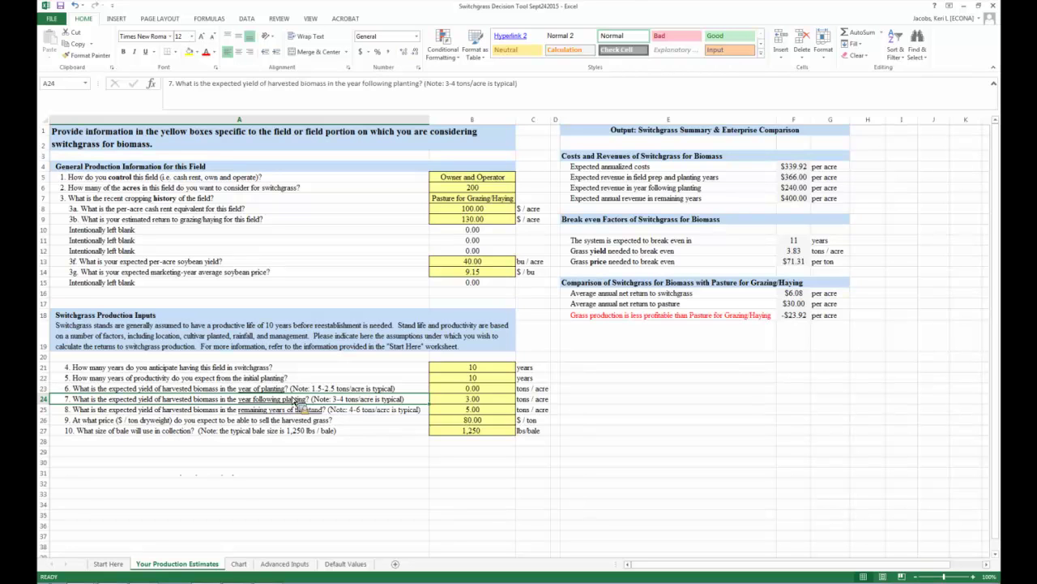
pyautogui.press('Down')
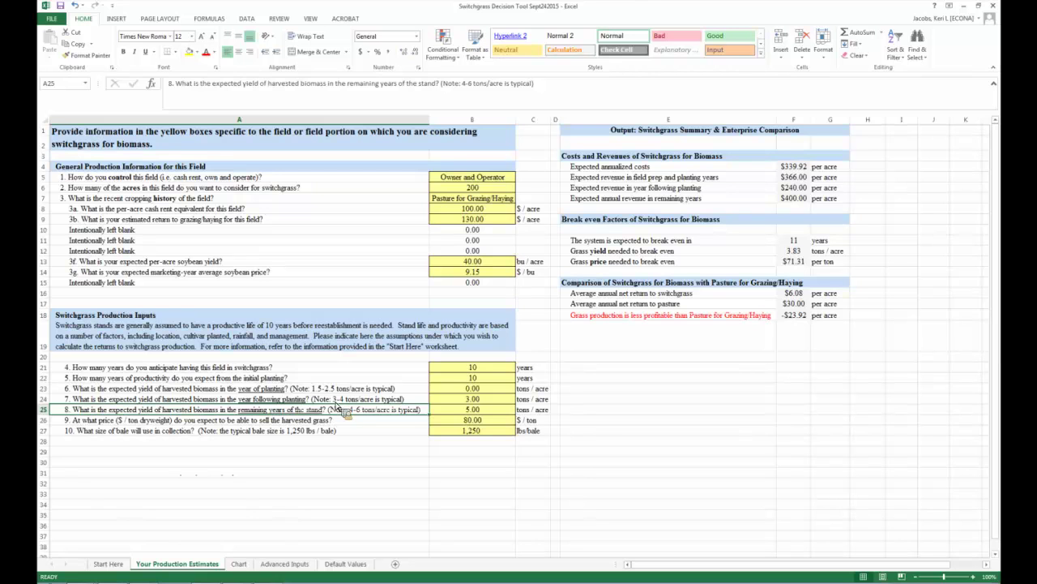
pyautogui.click(330, 421)
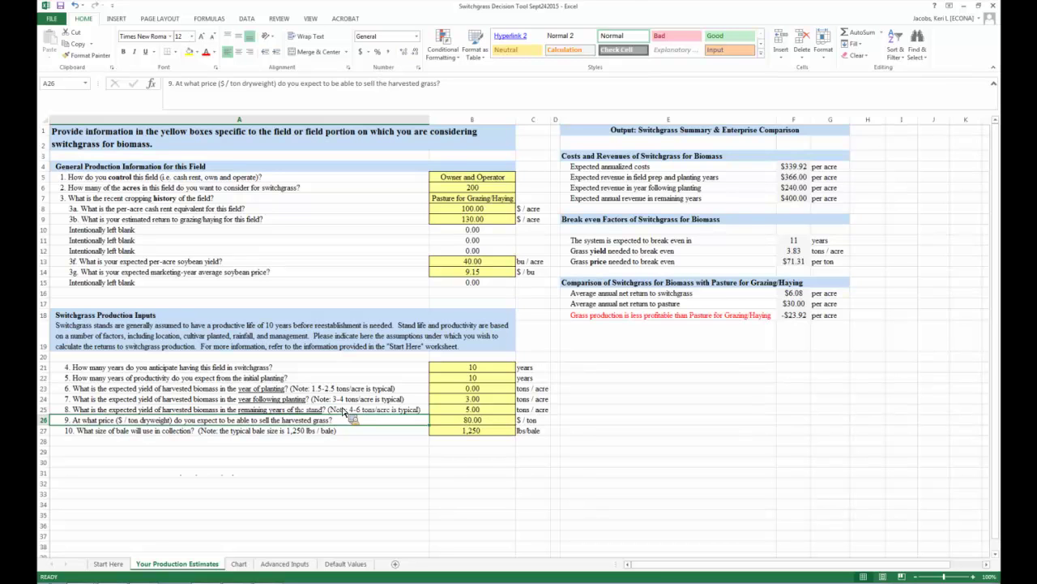
pyautogui.press('Down')
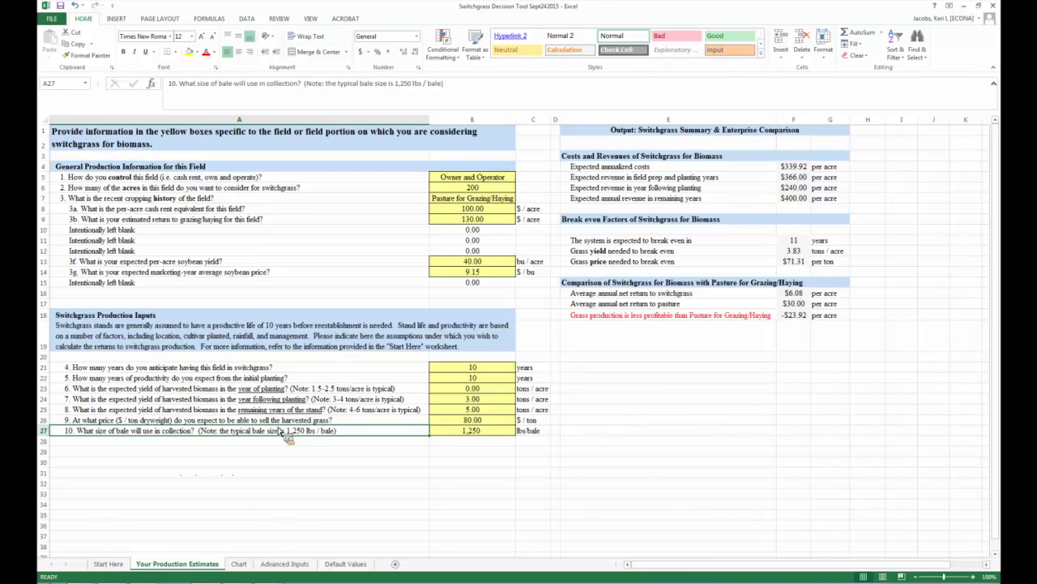
# Examine the switchgrass output summary, highlighting the expected annualized costs and the revenues for planting, following and remaining years.
pyautogui.hotkey('ctrl', 'Home')
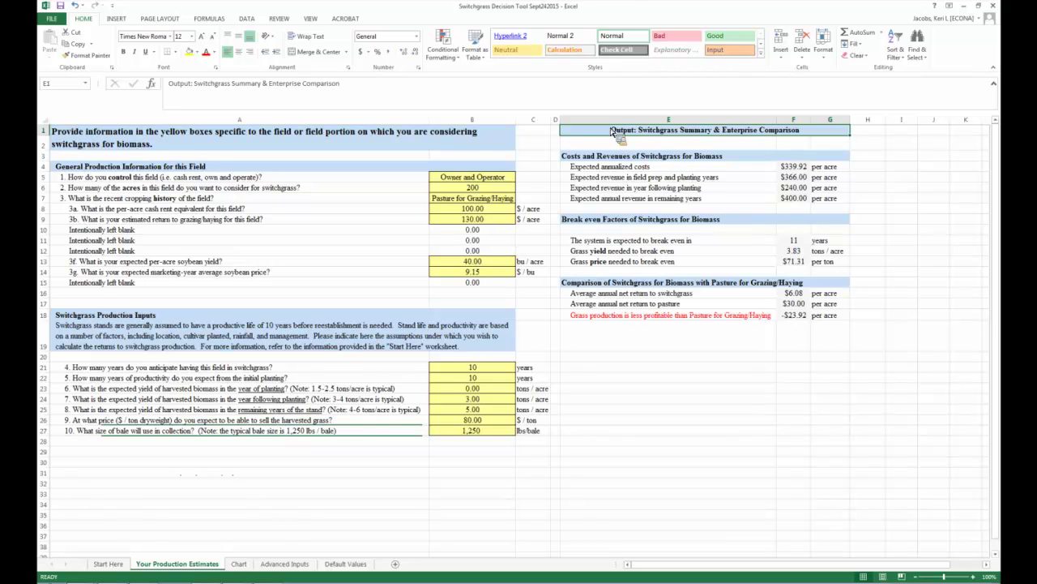
pyautogui.moveTo(606, 131); pyautogui.dragTo(644, 320)
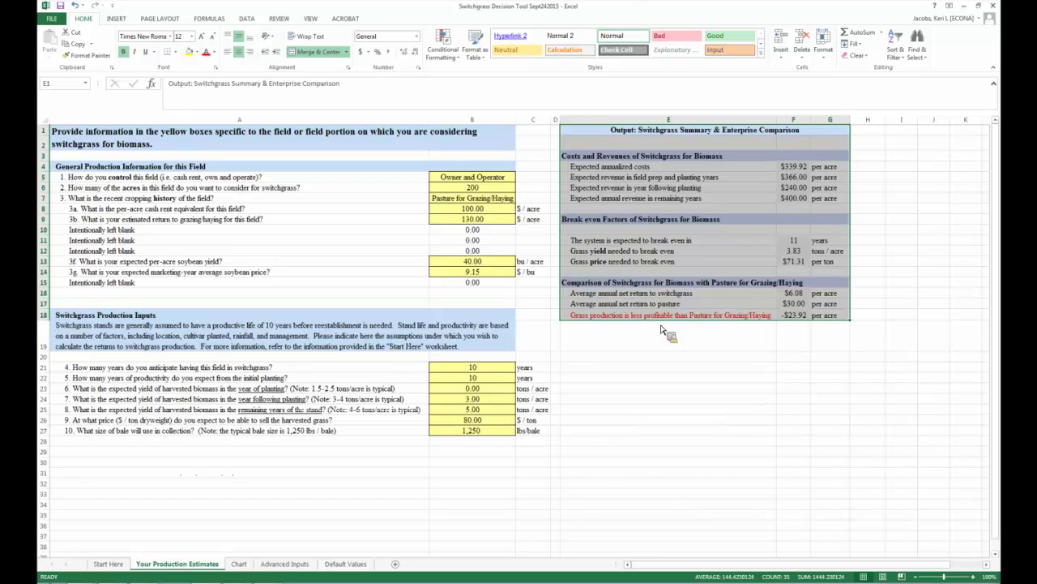
pyautogui.click(632, 167)
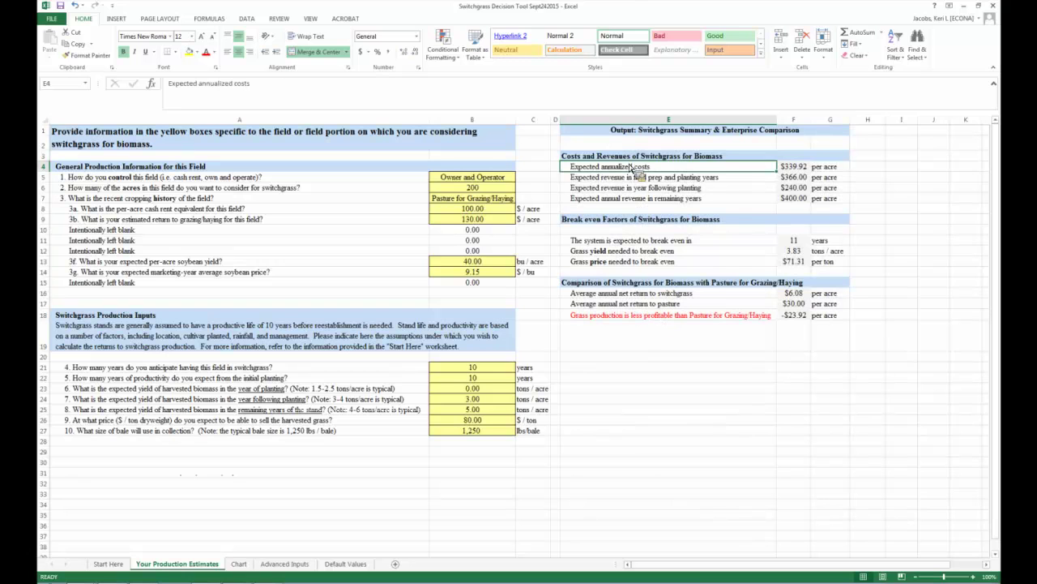
pyautogui.moveTo(631, 167)
pyautogui.mouseDown()
pyautogui.moveTo(677, 167)
pyautogui.moveTo(687, 188)
pyautogui.moveTo(792, 186)
pyautogui.mouseUp()
pyautogui.click(683, 180)
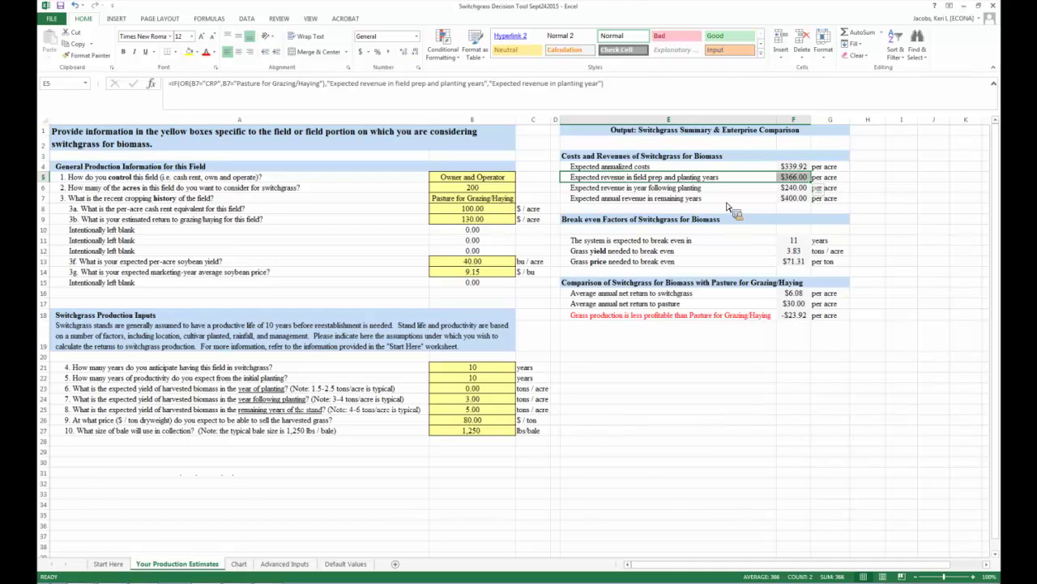
pyautogui.moveTo(732, 192); pyautogui.dragTo(788, 205)
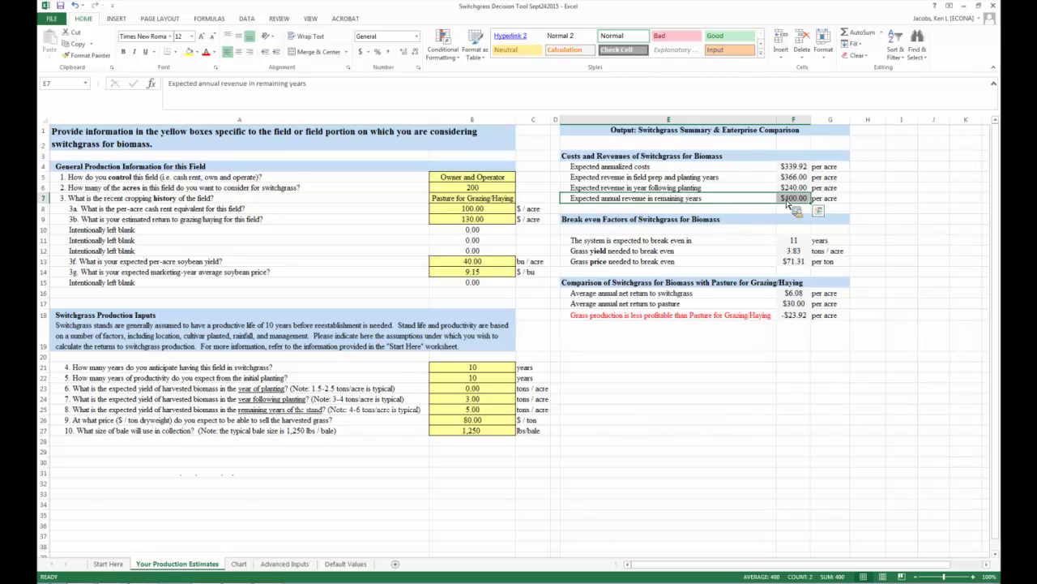
# Examine the break-even factors for switchgrass: years to break even, grass yield needed and grass price needed.
pyautogui.moveTo(724, 222); pyautogui.dragTo(816, 261)
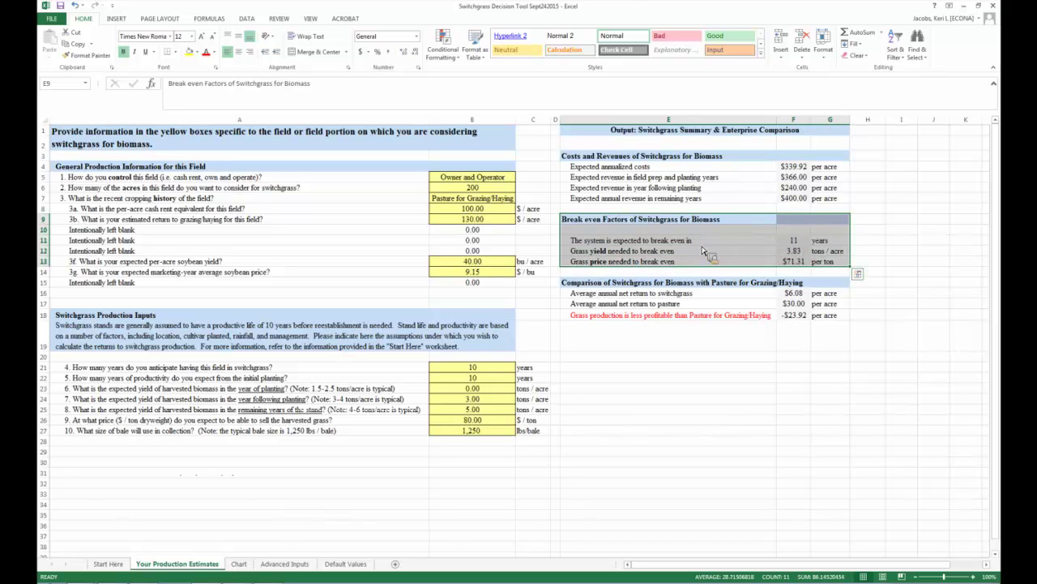
pyautogui.click(802, 242)
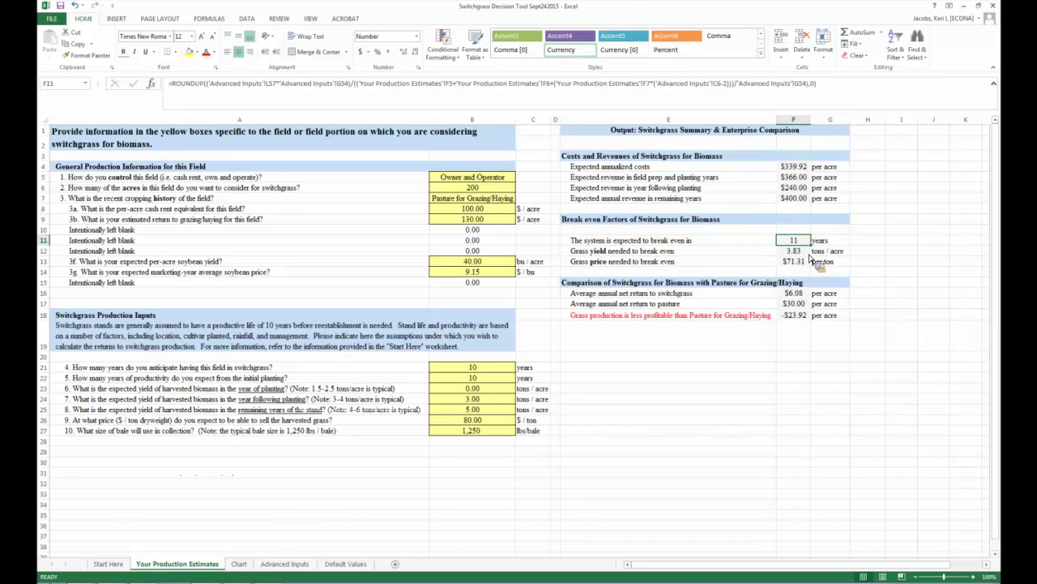
pyautogui.click(809, 251)
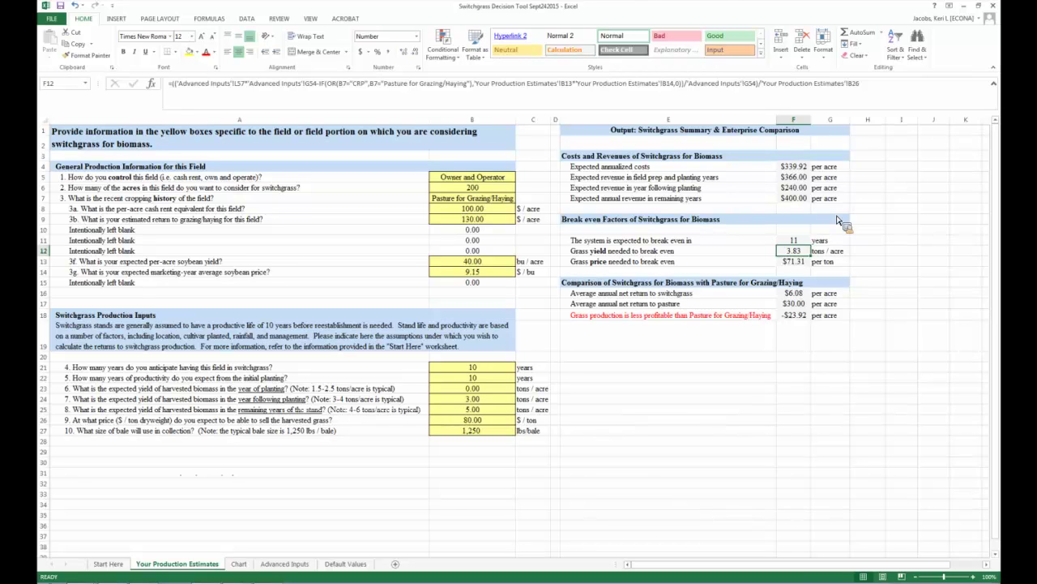
pyautogui.press('Down')
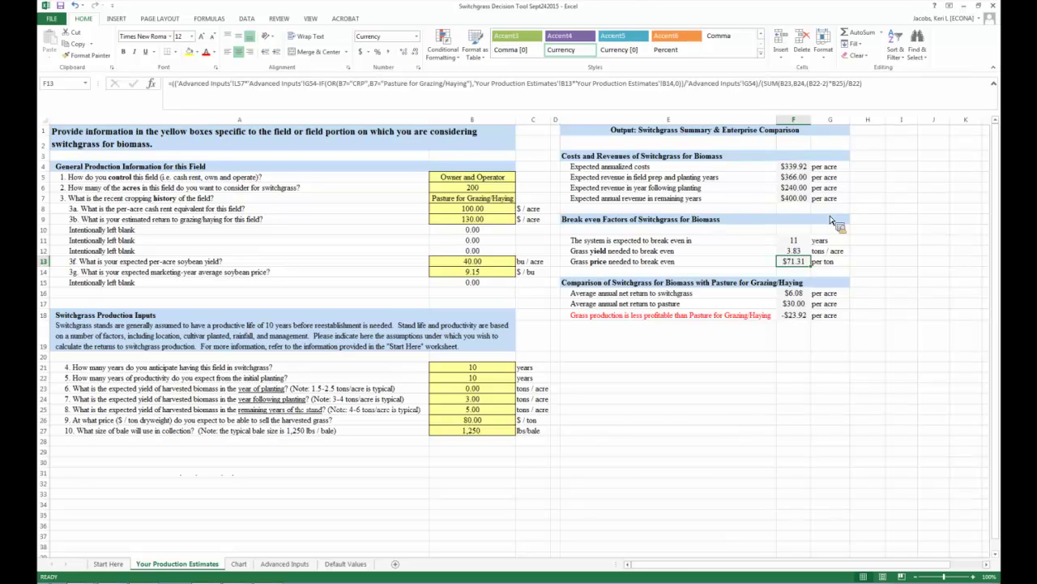
# Examine the comparison of switchgrass with Pasture for Grazing/Haying, checking each average annual net return and their difference.
pyautogui.press('Down')
pyautogui.press('Down')
pyautogui.moveTo(715, 288); pyautogui.dragTo(832, 316)
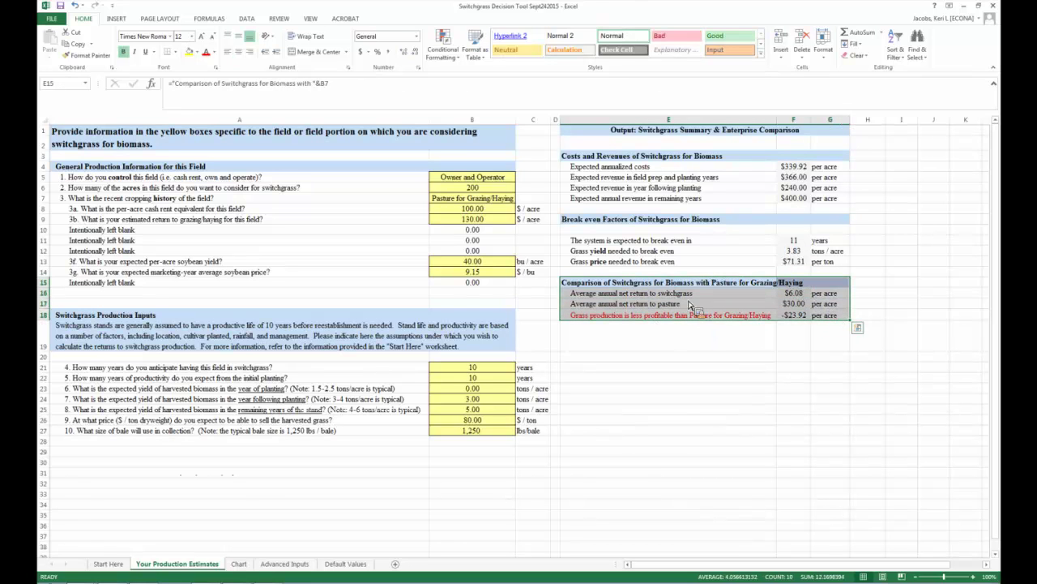
pyautogui.click(804, 293)
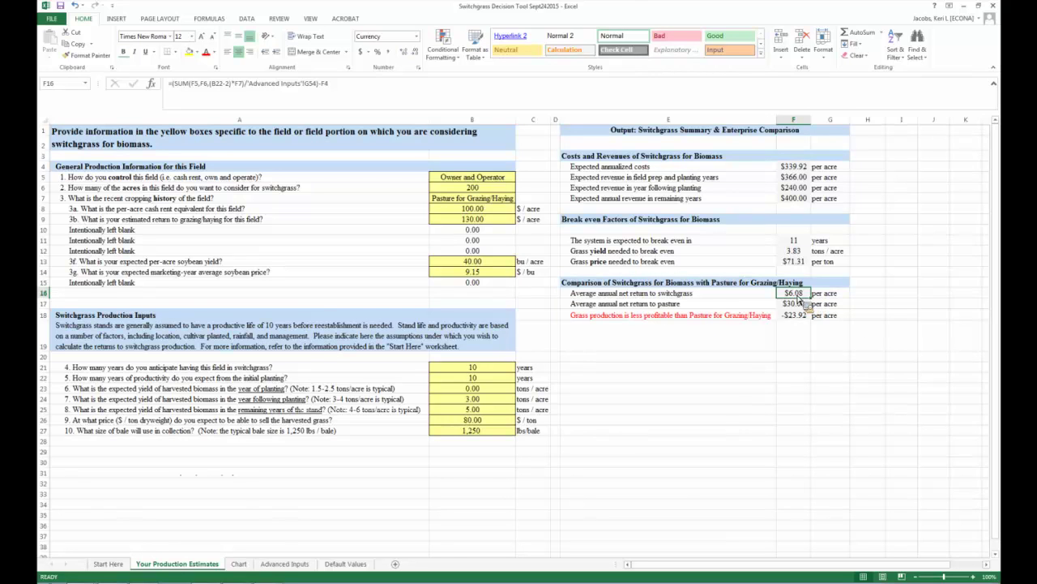
pyautogui.click(806, 306)
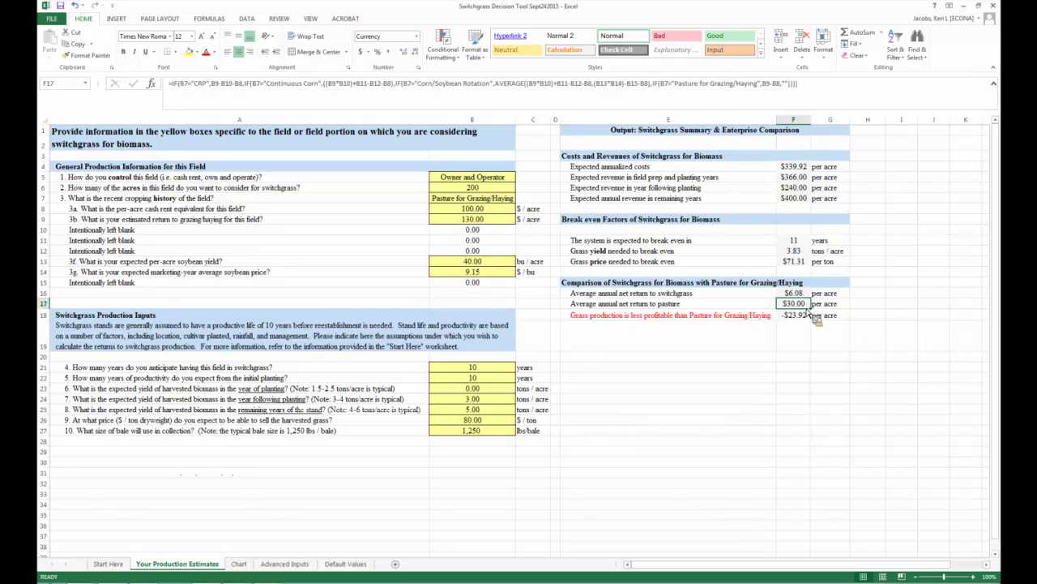
pyautogui.click(808, 316)
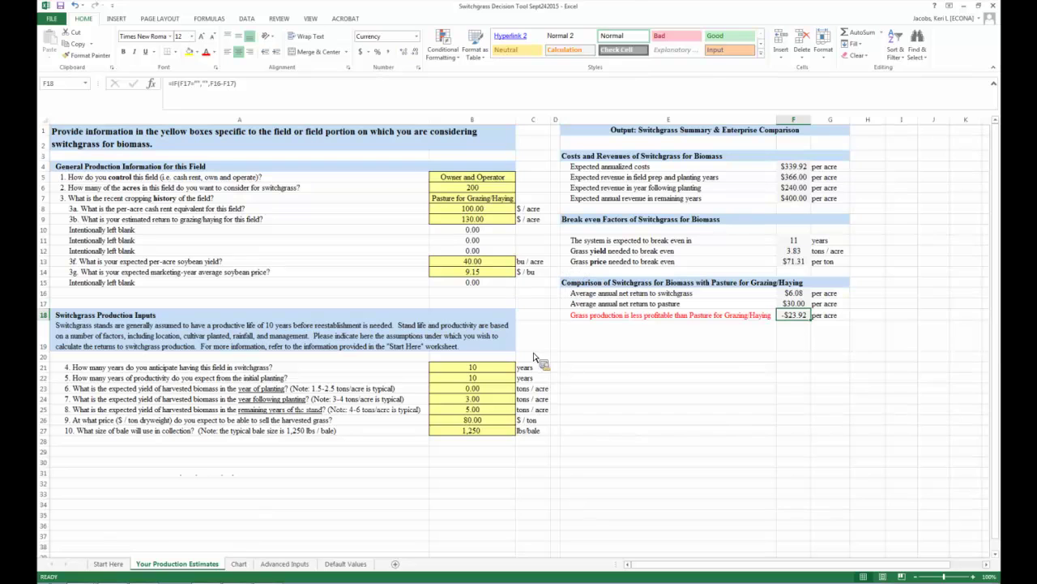
# Set the expected biomass yields to 1.5 tons/acre in the planting year, 3.5 the year following and 6 in the remaining years.
pyautogui.click(489, 392)
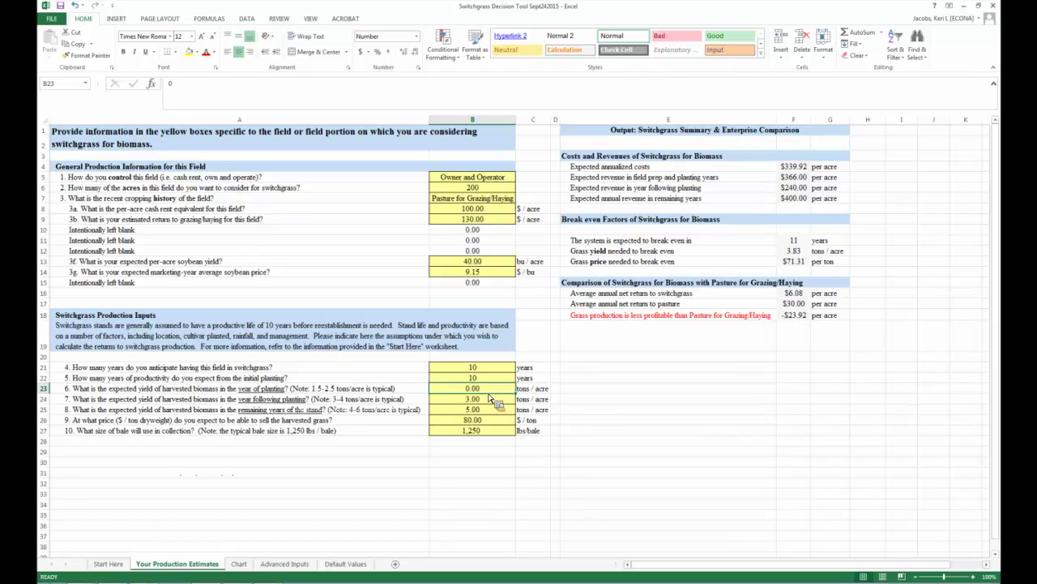
pyautogui.write('1.5')
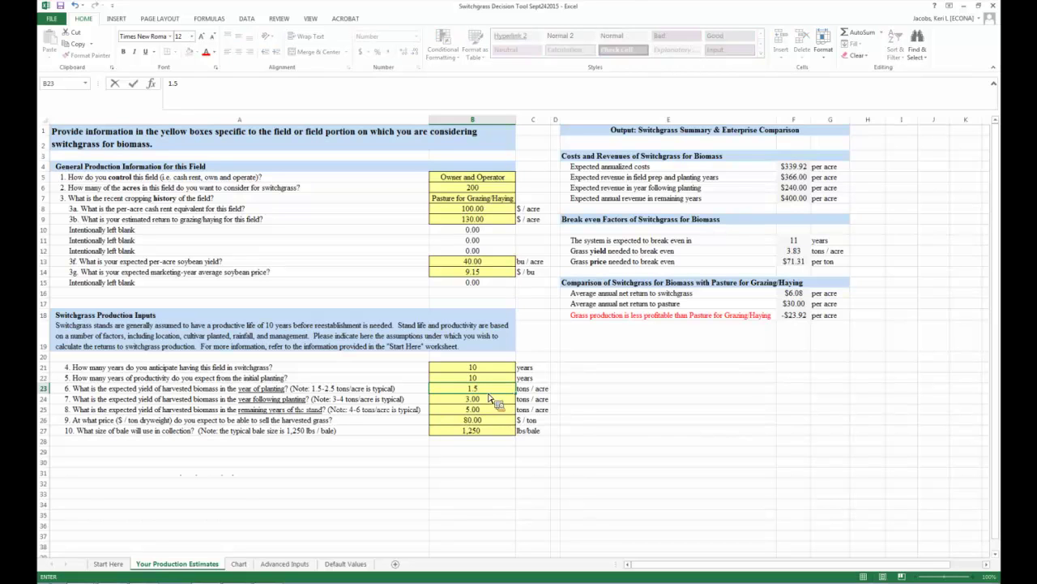
pyautogui.press('Return')
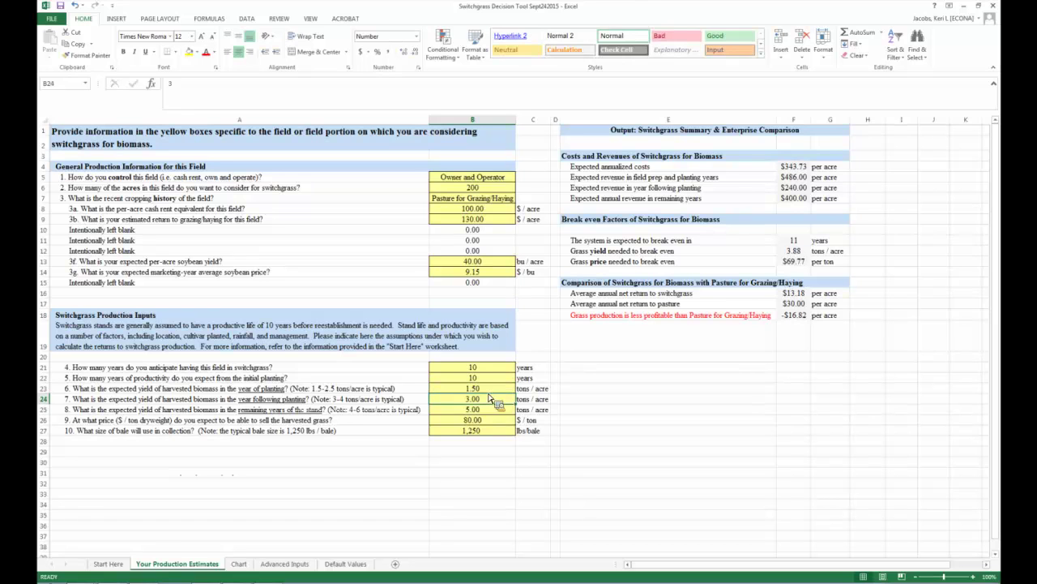
pyautogui.write('3.5')
pyautogui.press('Return')
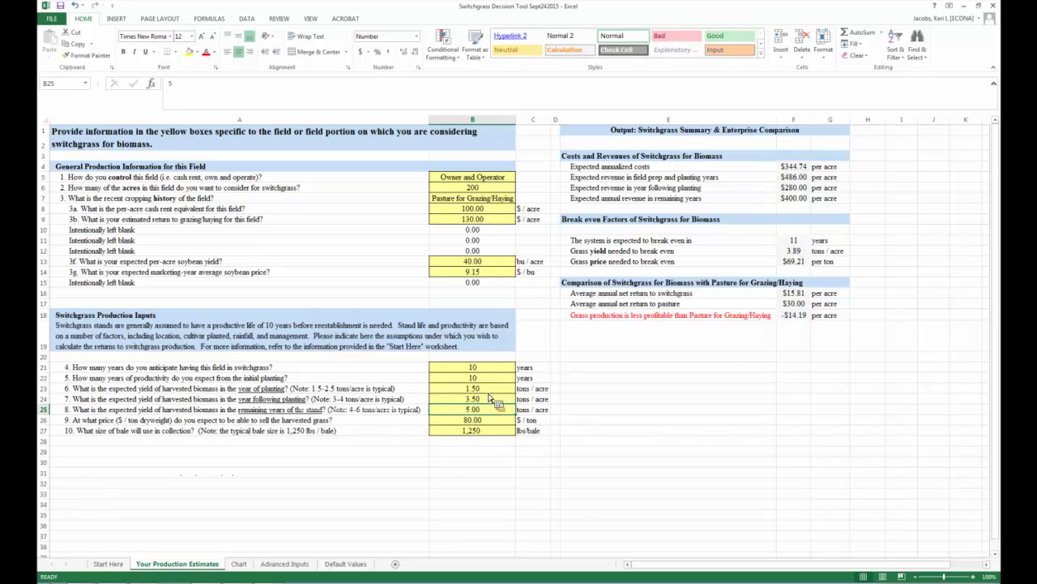
pyautogui.write('6')
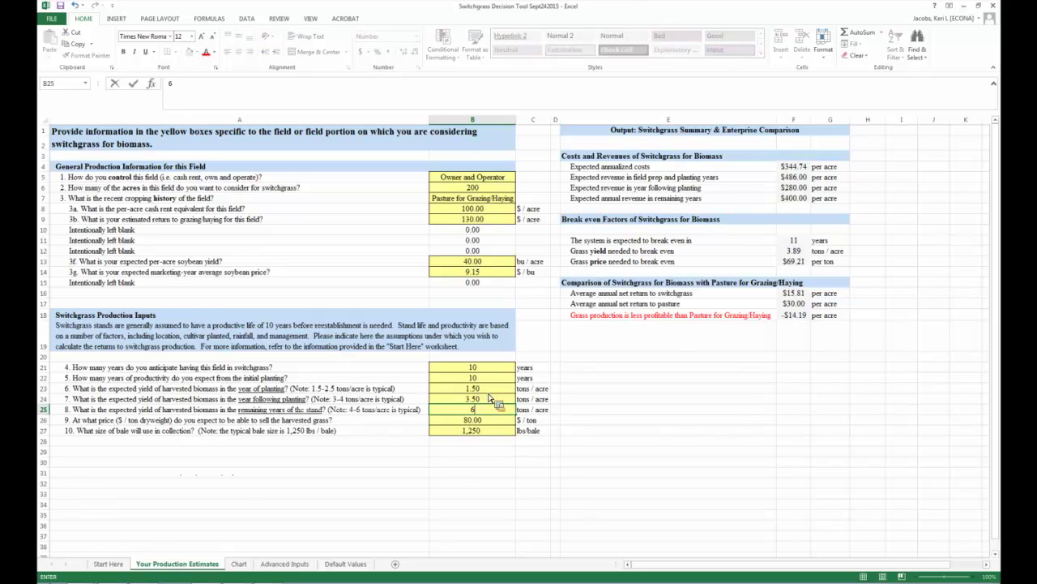
pyautogui.press('Return')
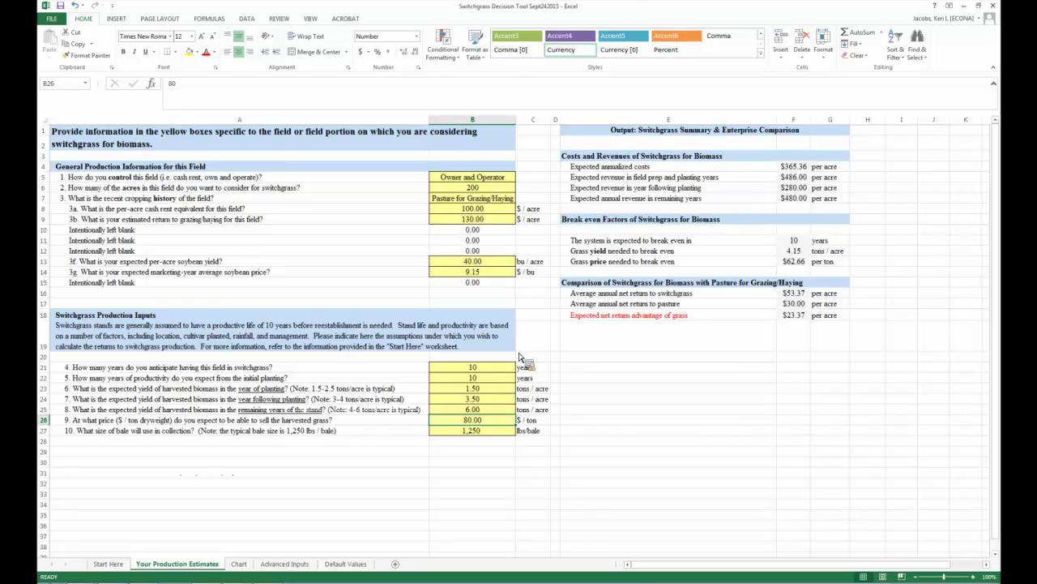
# On the Advanced Inputs sheet, highlight the Land Charge row, the pre-establishment field preparation costs and the Pre-harvest Machinery Operations in turn.
pyautogui.click(286, 565)
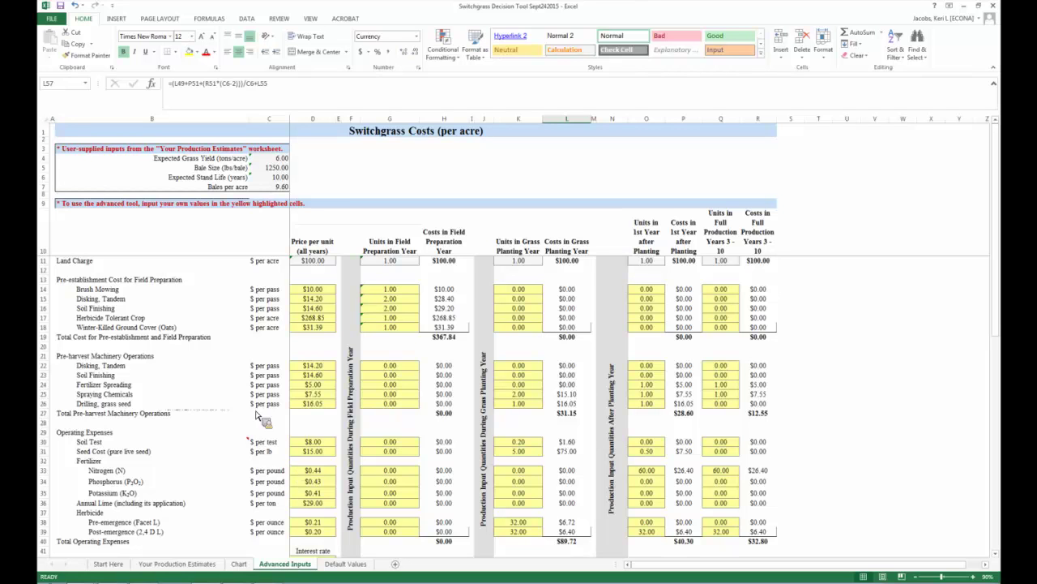
pyautogui.click(45, 262)
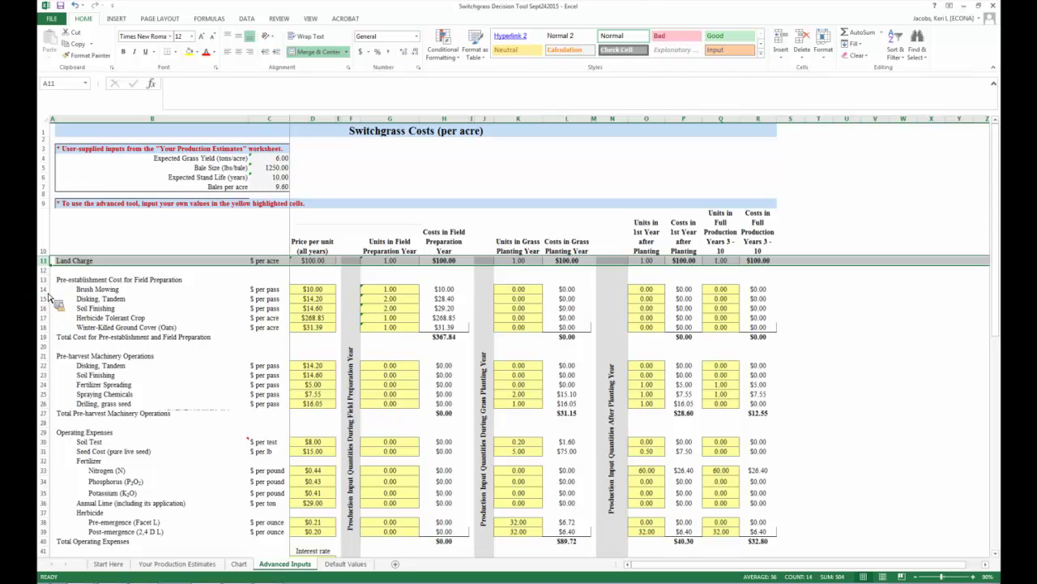
pyautogui.moveTo(45, 284); pyautogui.dragTo(57, 345)
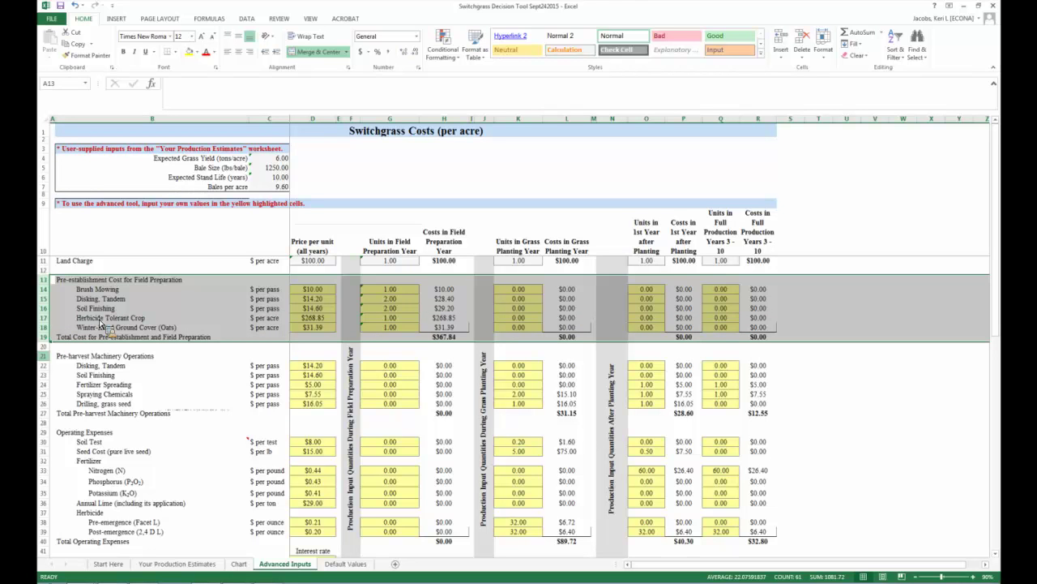
pyautogui.moveTo(103, 326)
pyautogui.mouseDown()
pyautogui.moveTo(60, 366)
pyautogui.moveTo(48, 362)
pyautogui.moveTo(54, 417)
pyautogui.mouseUp()
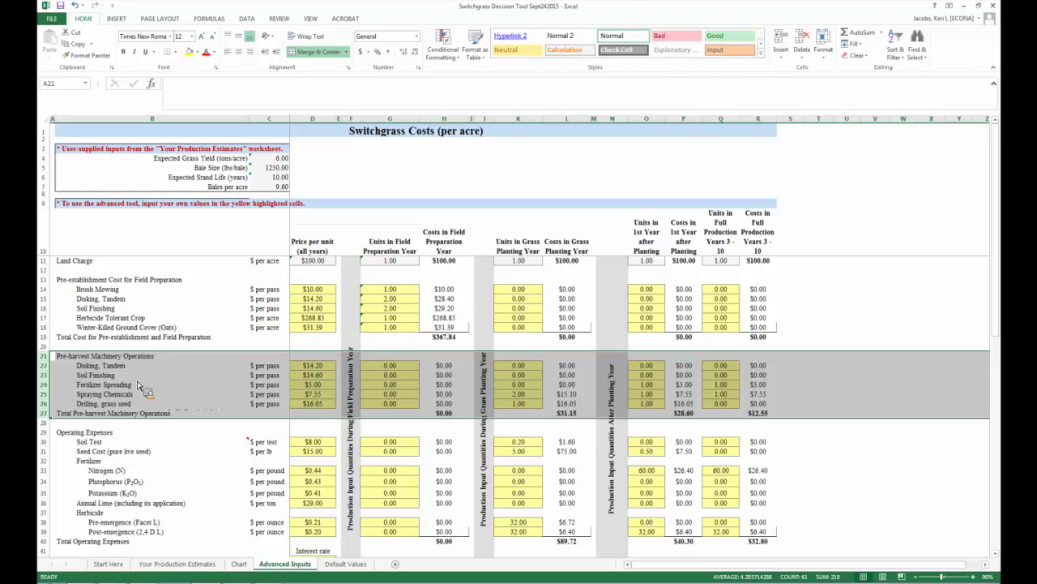
# Highlight the whole Operating Expenses block, from its heading row through Total Operating Expenses.
pyautogui.scroll(-1, 138, 387)
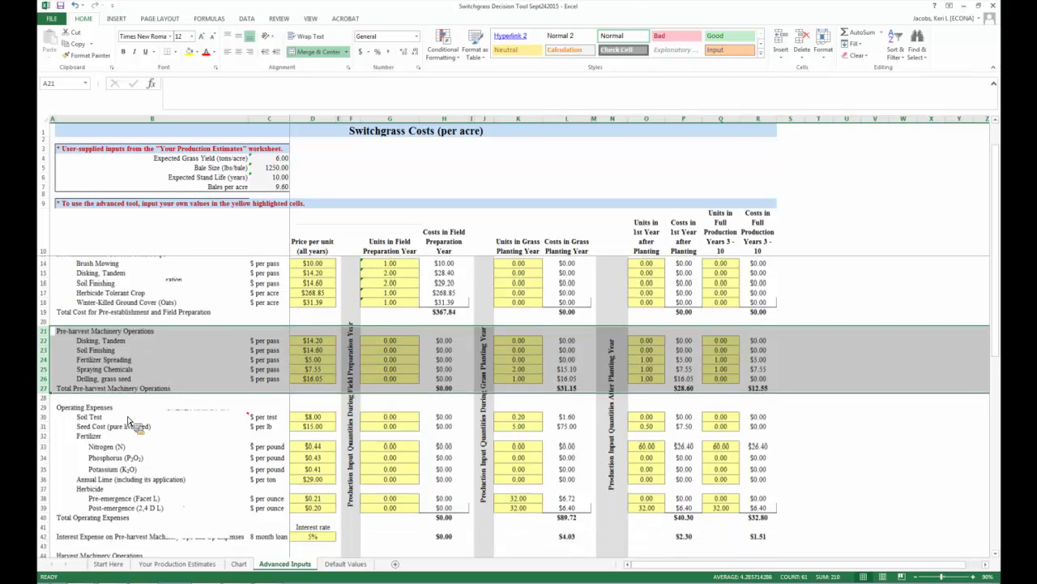
pyautogui.scroll(-1, 136, 415)
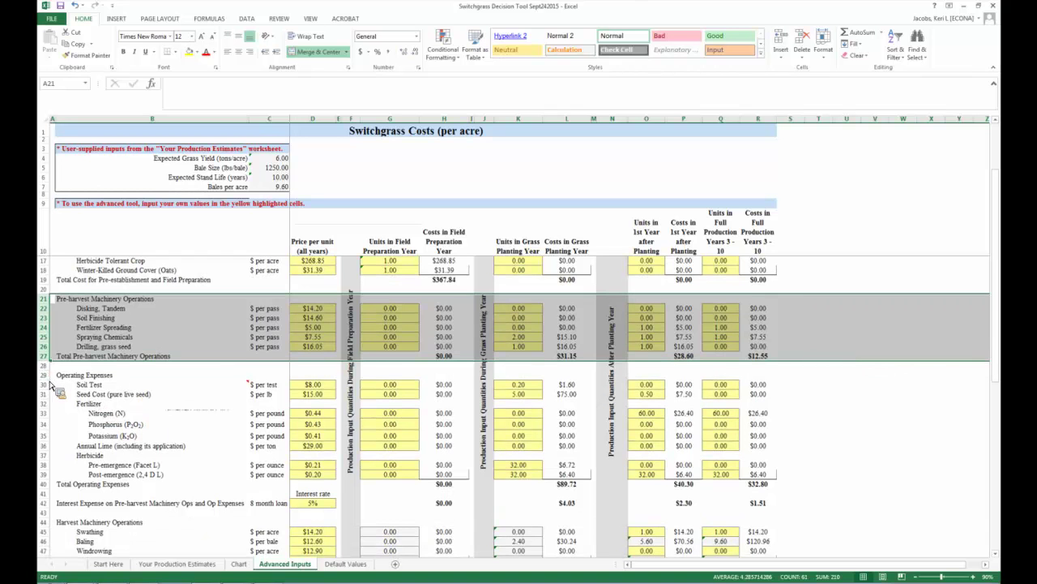
pyautogui.rightClick(45, 376)
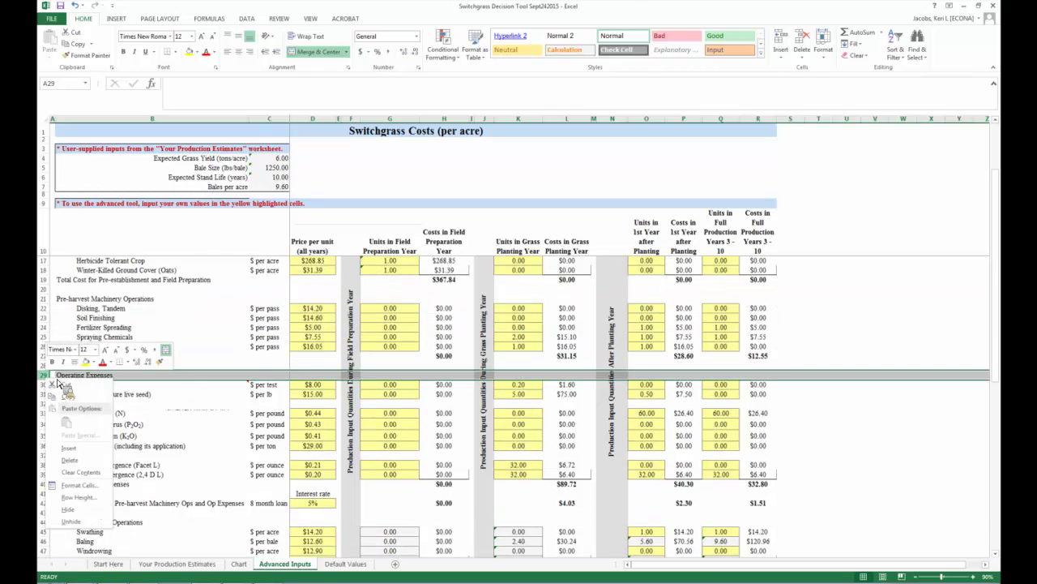
pyautogui.click(50, 394)
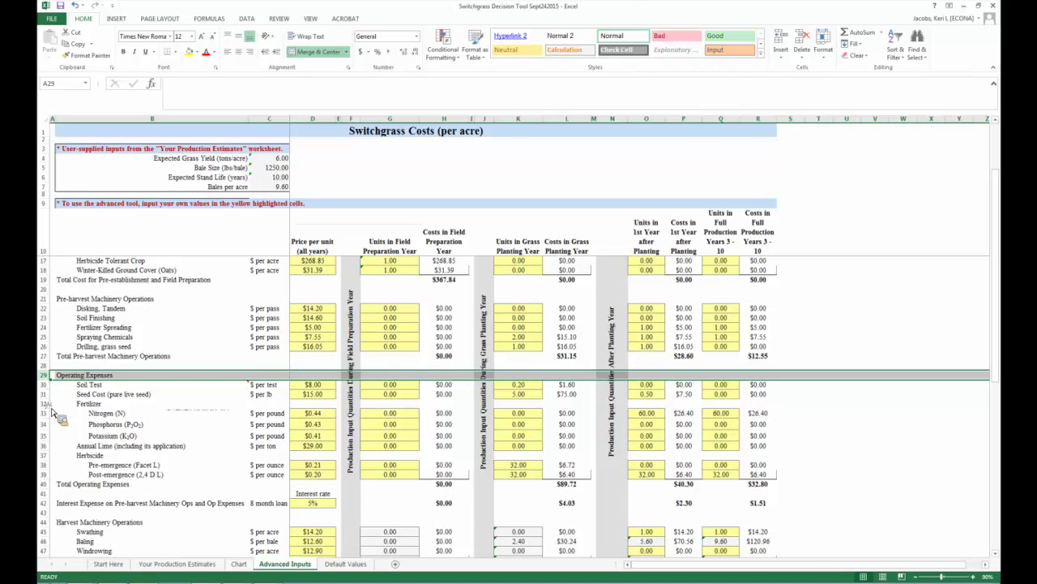
pyautogui.moveTo(46, 375); pyautogui.dragTo(50, 488)
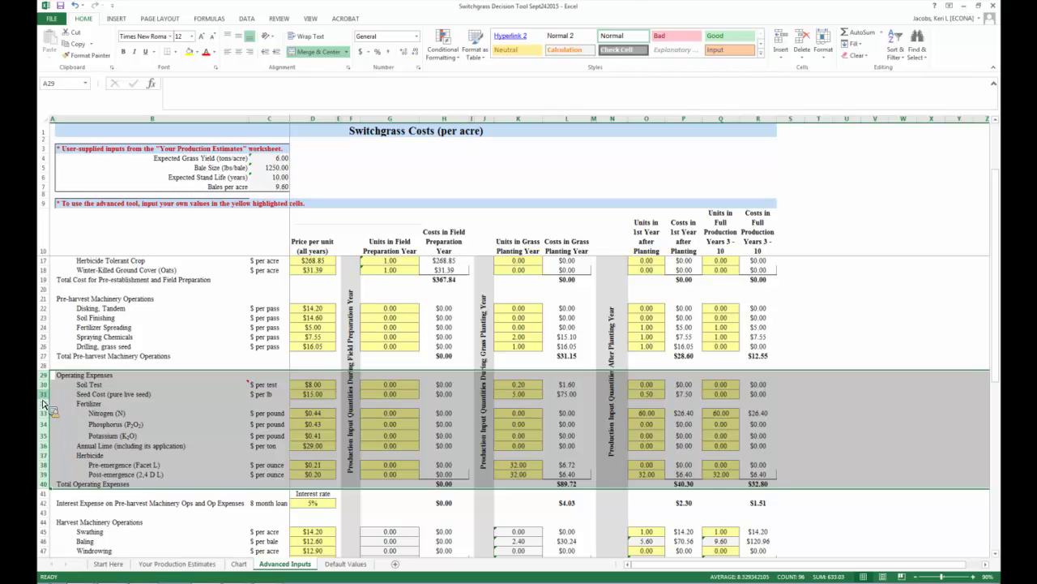
# Examine the Seed Cost row, checking its units in the grass planting year and in the first year after planting.
pyautogui.click(44, 397)
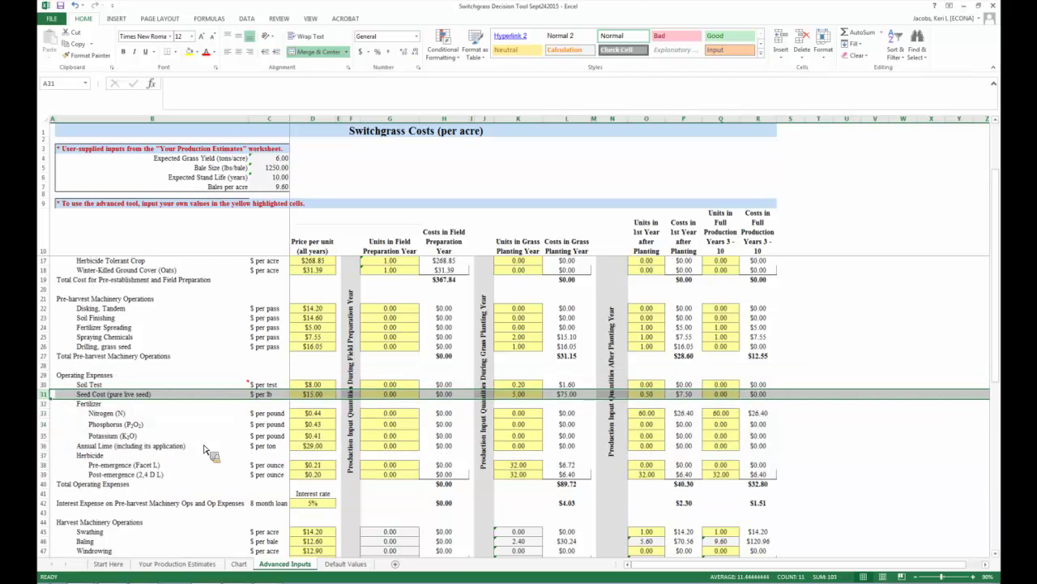
pyautogui.click(518, 395)
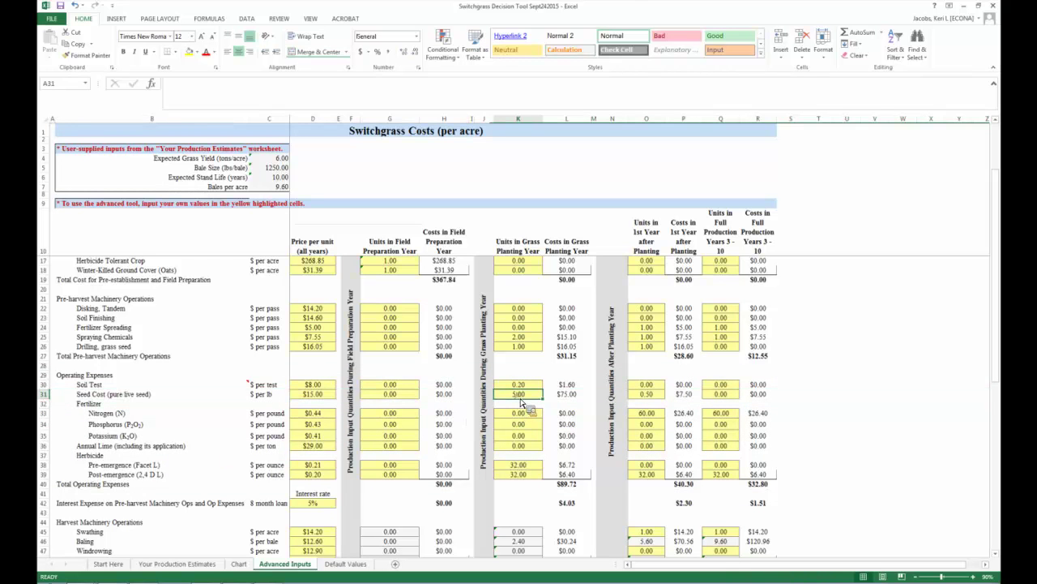
pyautogui.click(646, 396)
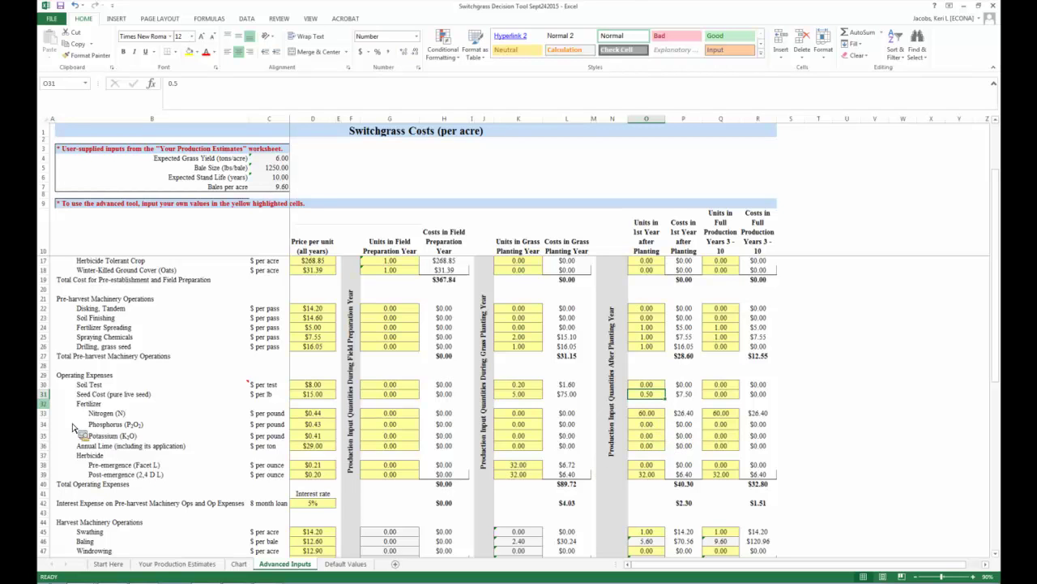
# Highlight the Fertilizer rows for nitrogen, phosphorus and potassium, and the Herbicide rows for pre-emergence and post-emergence.
pyautogui.click(44, 403)
pyautogui.moveTo(47, 411); pyautogui.dragTo(48, 437)
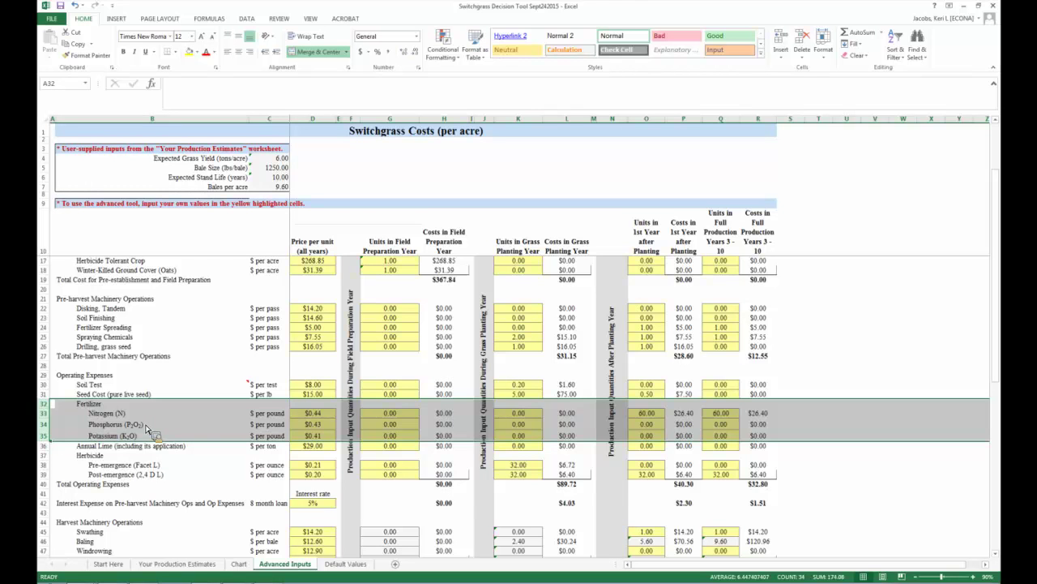
pyautogui.scroll(-2, 147, 430)
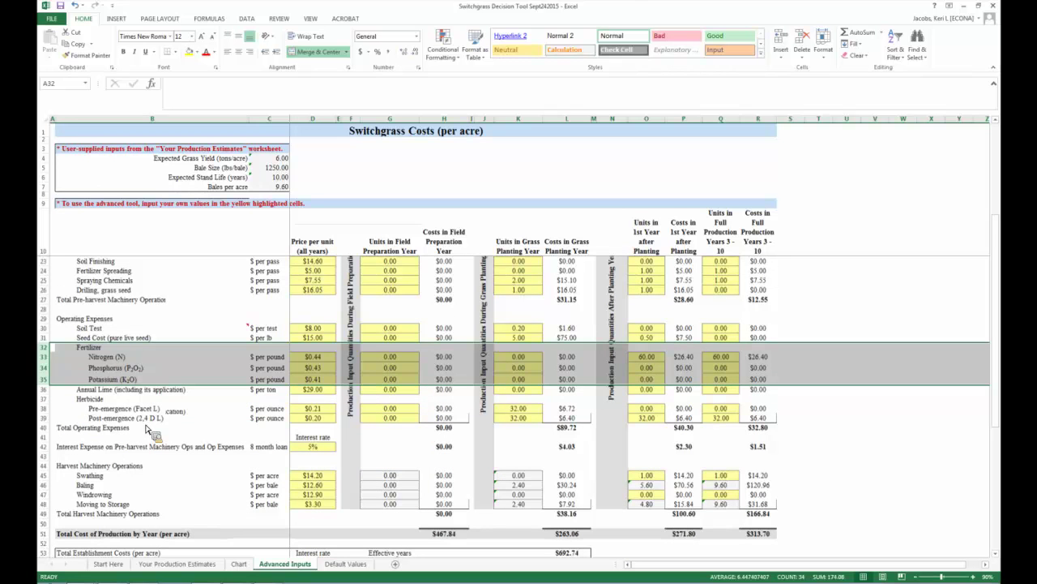
pyautogui.scroll(-1, 146, 430)
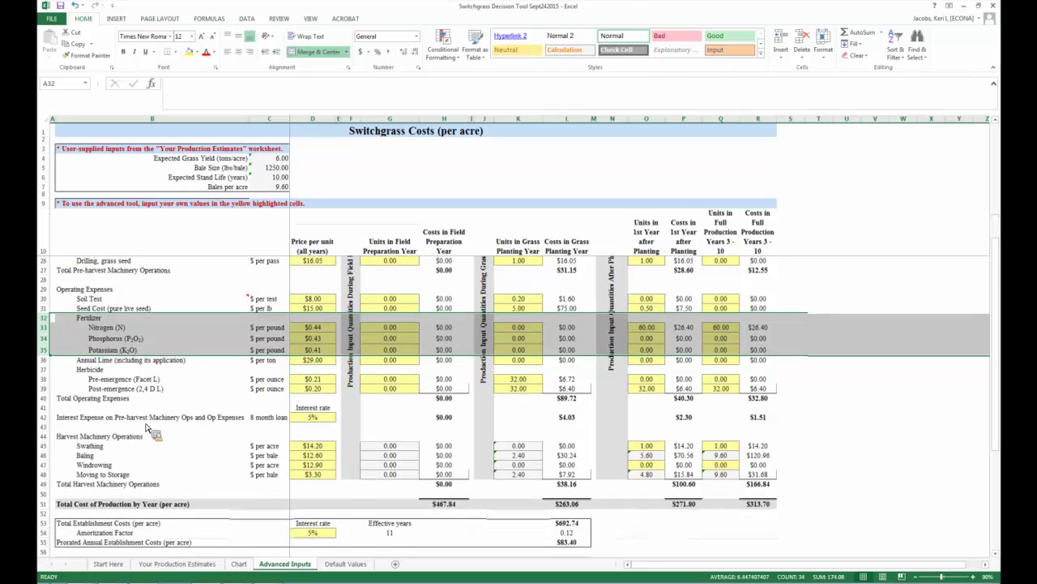
pyautogui.click(45, 369)
pyautogui.moveTo(47, 377); pyautogui.dragTo(52, 392)
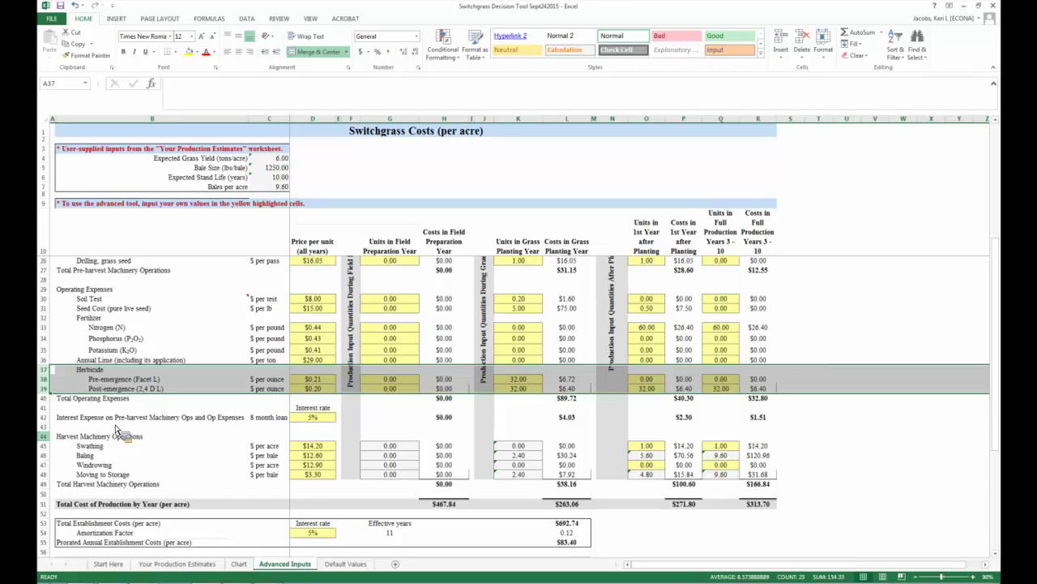
# Highlight the Harvest Machinery Operations rows from the heading through Moving to Storage, and return to the beginning of the cost table.
pyautogui.moveTo(116, 428); pyautogui.dragTo(51, 481)
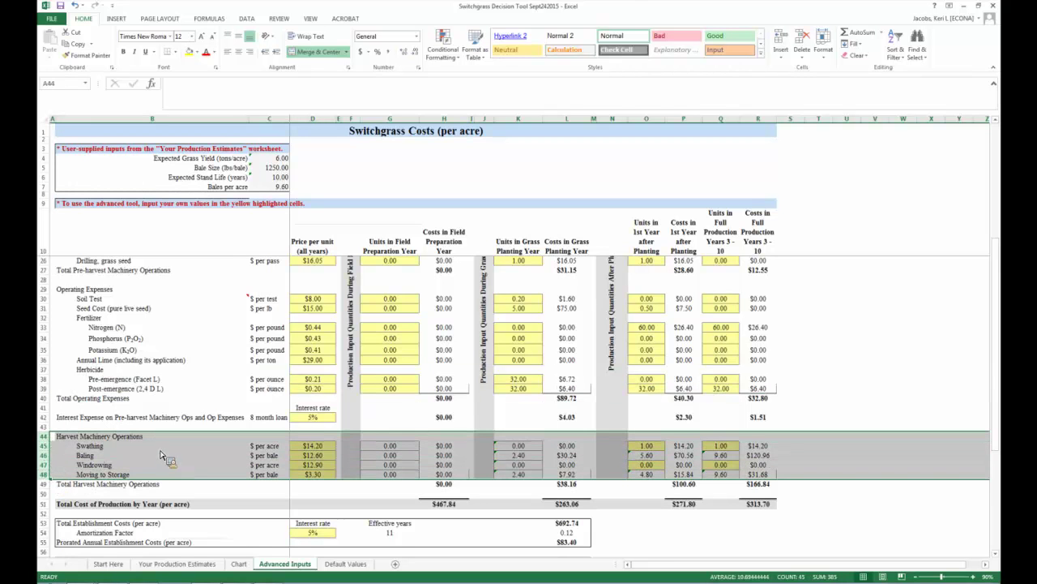
pyautogui.scroll(3, 160, 458)
pyautogui.scroll(1, 160, 458)
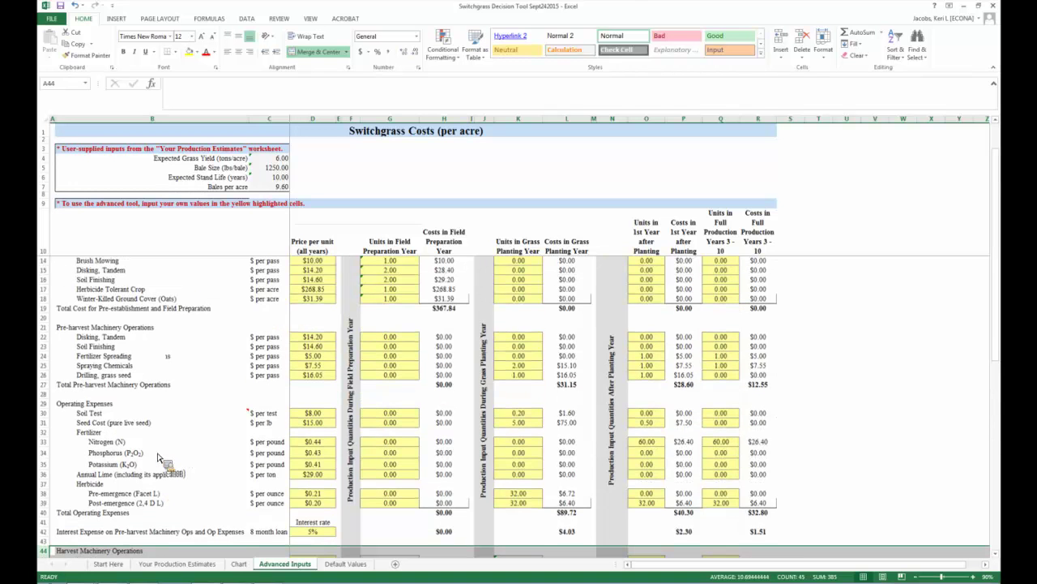
pyautogui.scroll(1, 160, 458)
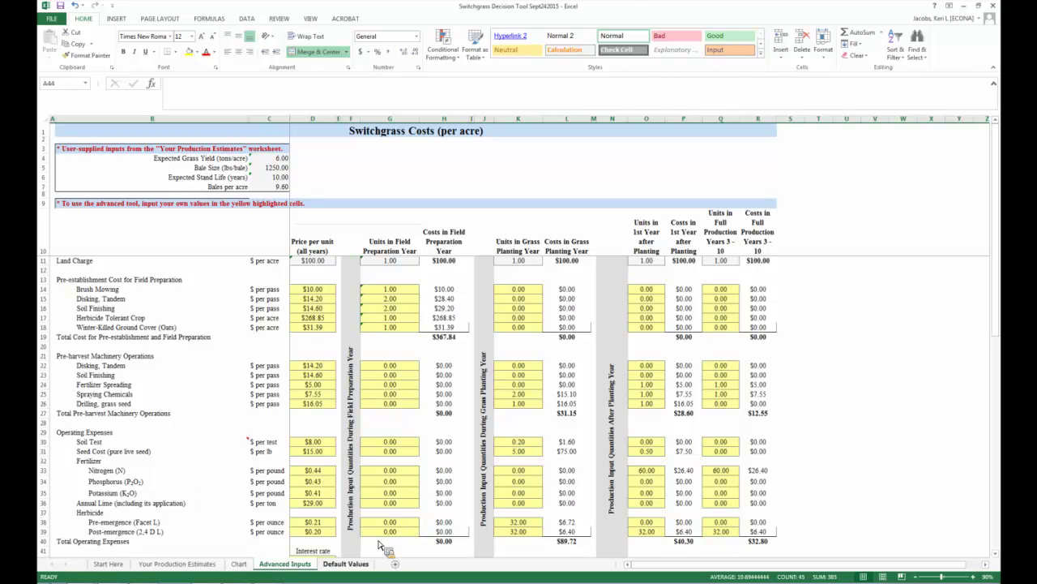
# View the Default Values sheet, and examine the chart's switchgrass net returns for planting, year 2 and year 3 against Pasture for Grazing/Haying.
pyautogui.click(355, 567)
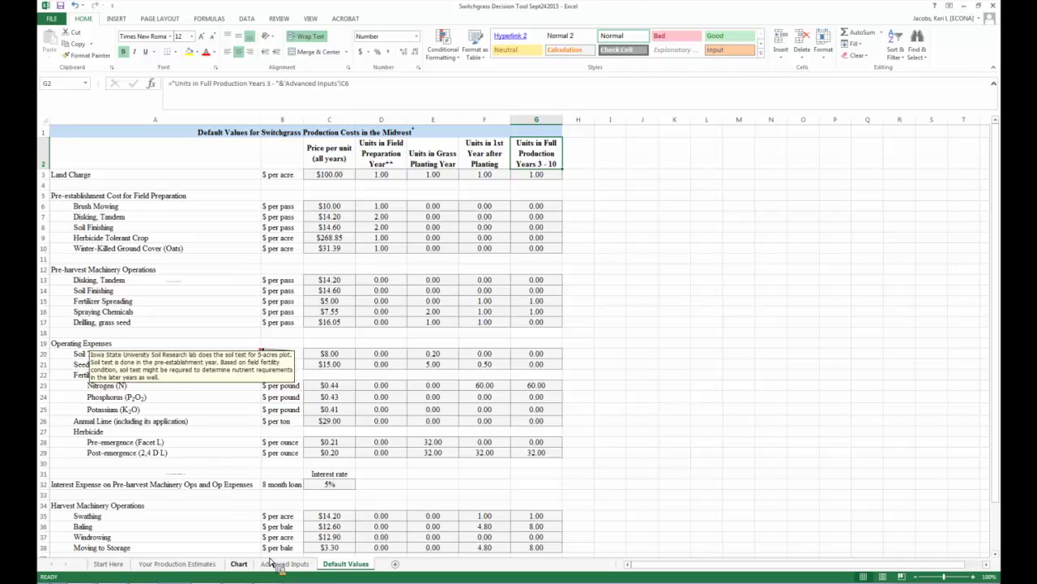
pyautogui.click(247, 567)
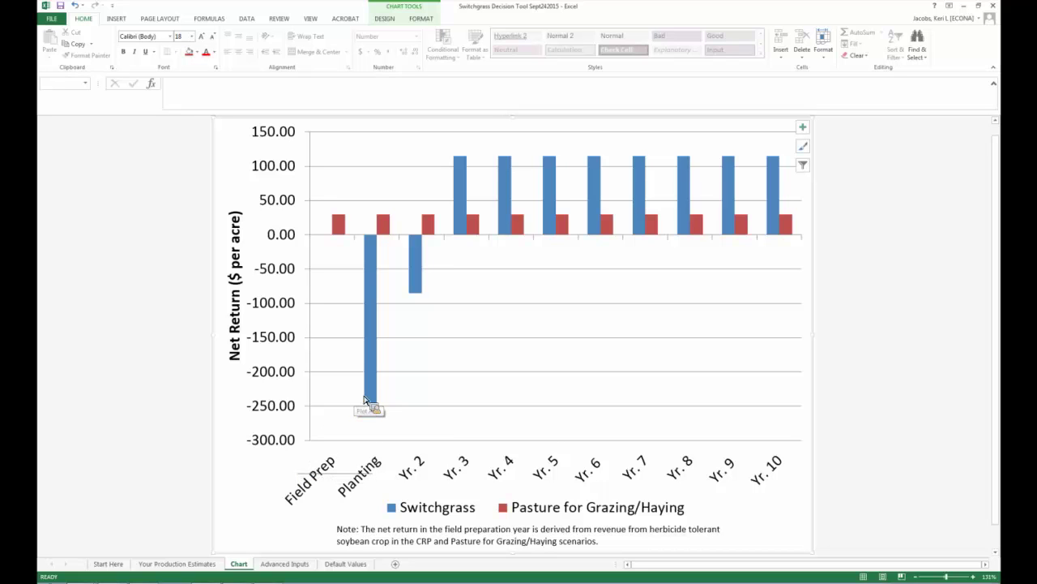
pyautogui.moveTo(368, 396)
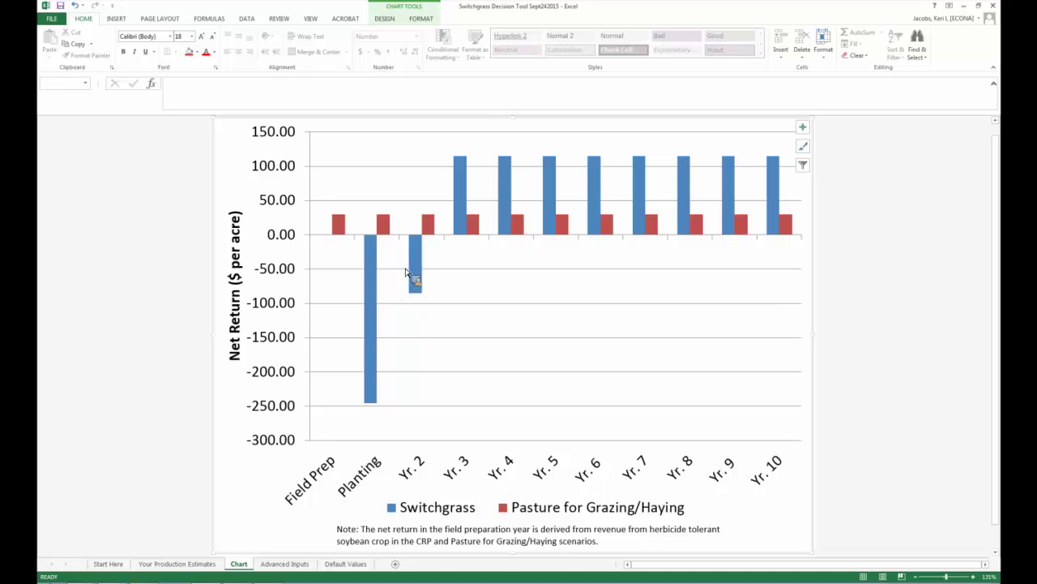
pyautogui.moveTo(460, 193)
# On the Your Production Estimates sheet, set the field's recent cropping history to Corn/Soybean Rotation.
pyautogui.click(192, 565)
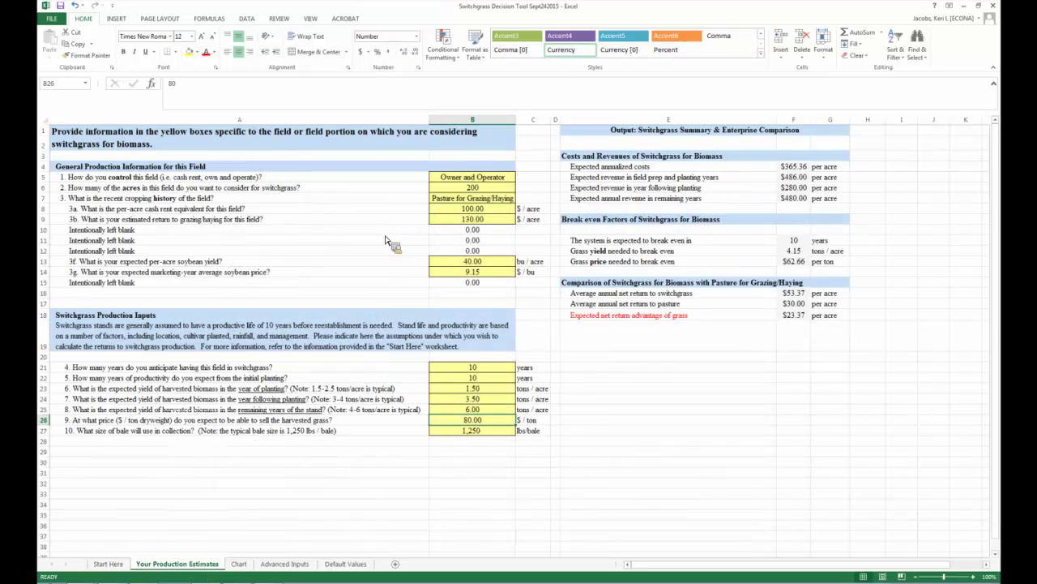
pyautogui.click(500, 205)
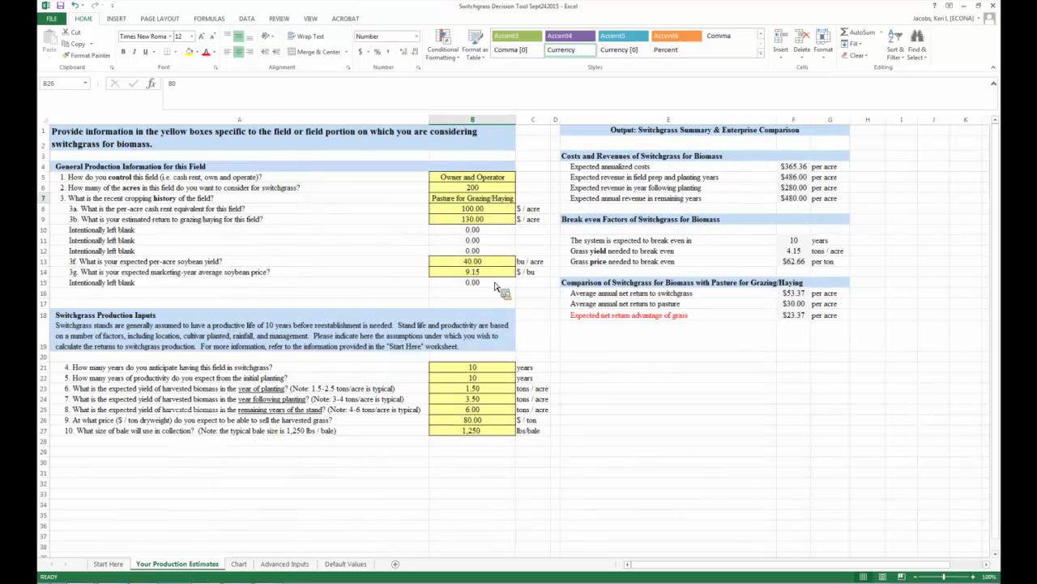
pyautogui.click(500, 201)
pyautogui.click(520, 198)
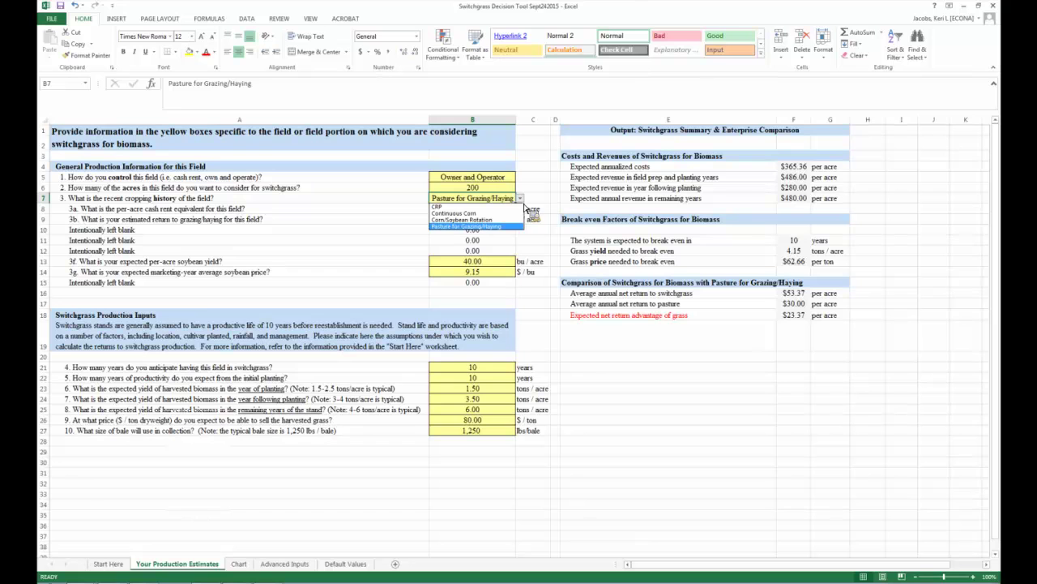
pyautogui.click(508, 220)
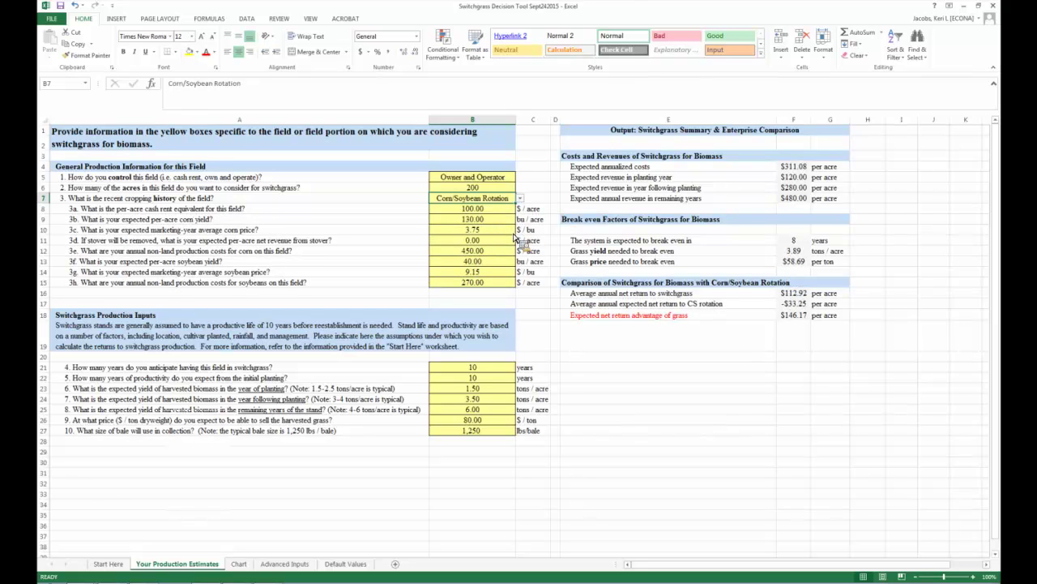
# View the net return chart against Corn/Soybean Rotation, and highlight all the questions and answers in Your Production Estimates, from General Production Information through bale size.
pyautogui.click(243, 564)
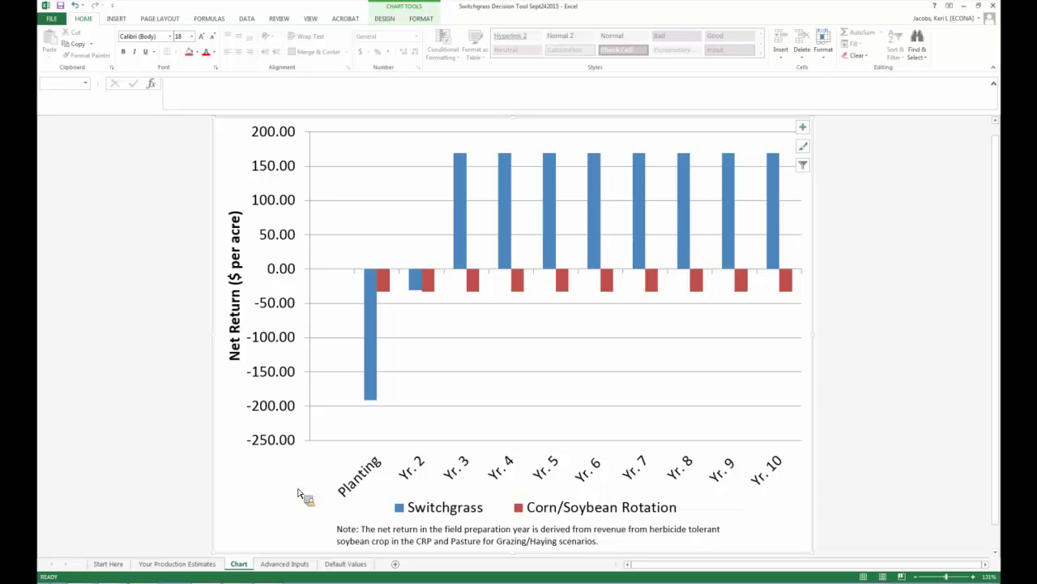
pyautogui.hotkey('ctrl', 'pageup')
pyautogui.click(168, 565)
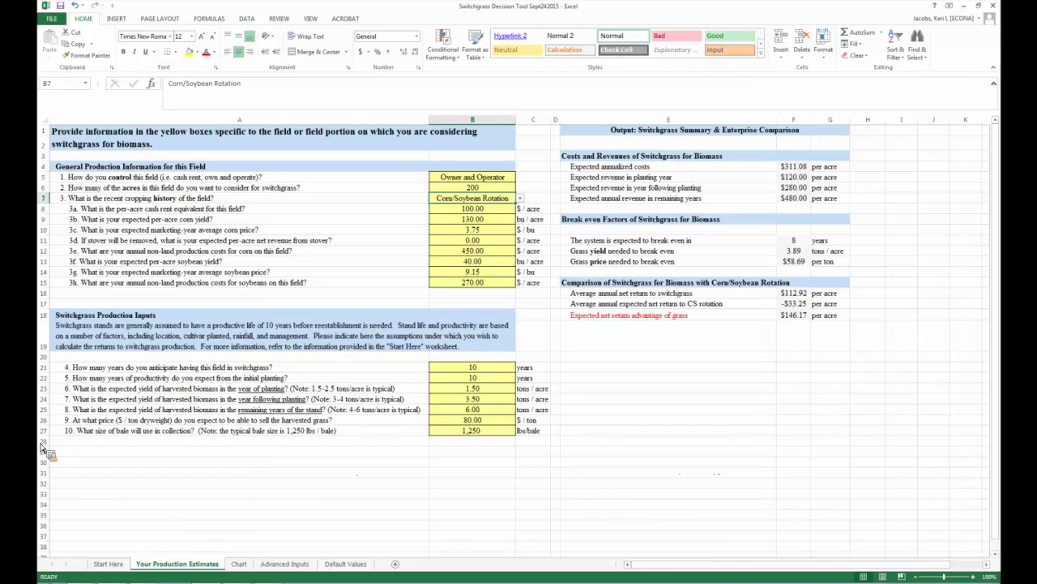
pyautogui.moveTo(191, 167); pyautogui.dragTo(235, 435)
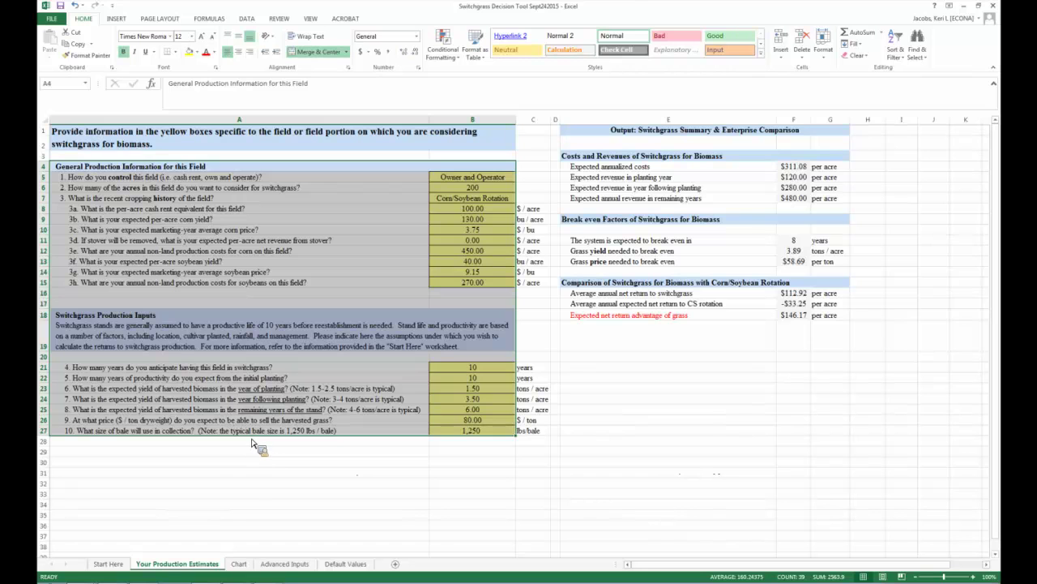